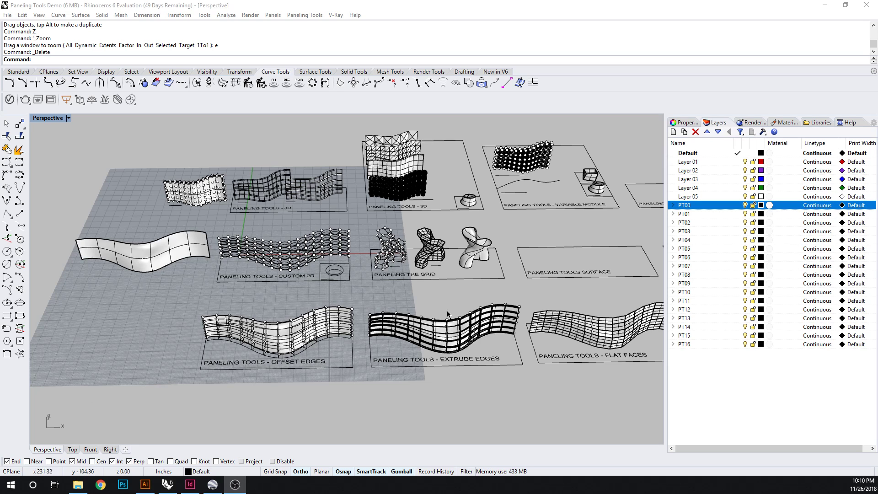
# Step: Examine the Custom 2D paneling example and the ellipse module beside it
pyautogui.keyDown('shift'); pyautogui.moveTo(555, 270); pyautogui.dragTo(501, 285, button='right'); pyautogui.keyUp('shift')
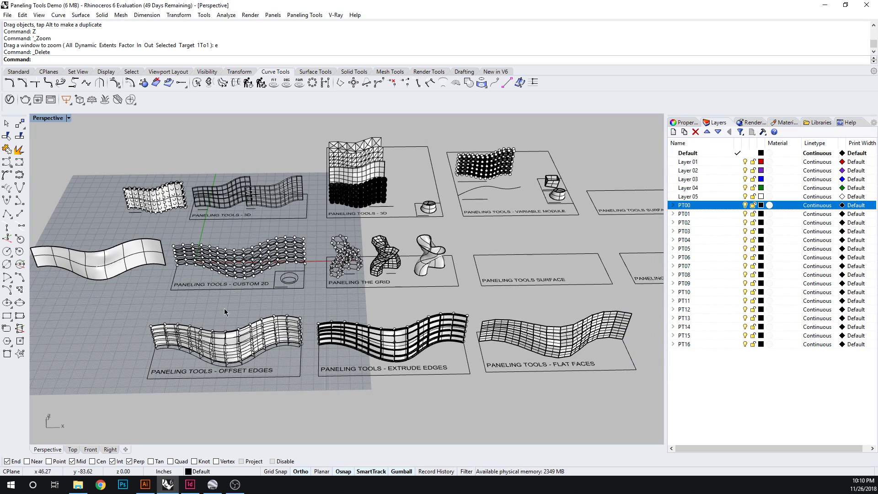
pyautogui.scroll(2, 210, 279)
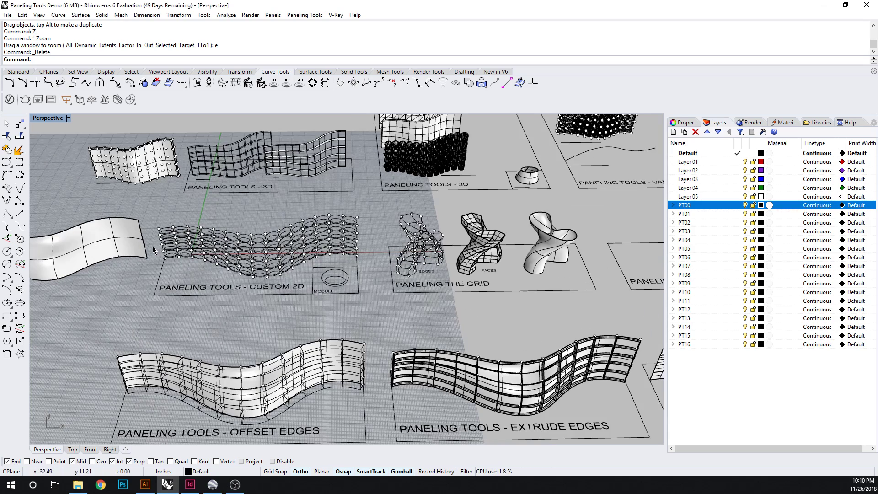
pyautogui.scroll(2, 217, 297)
pyautogui.scroll(3, 218, 298)
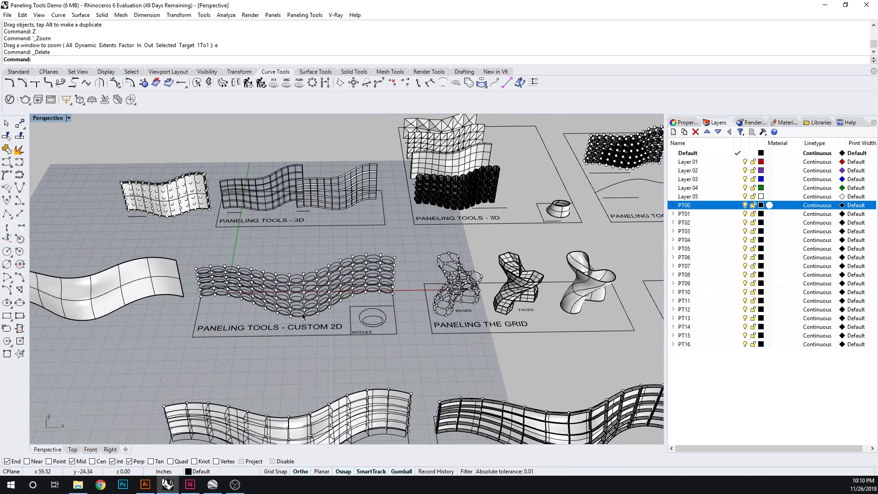
pyautogui.scroll(1, 253, 309)
pyautogui.scroll(2, 238, 303)
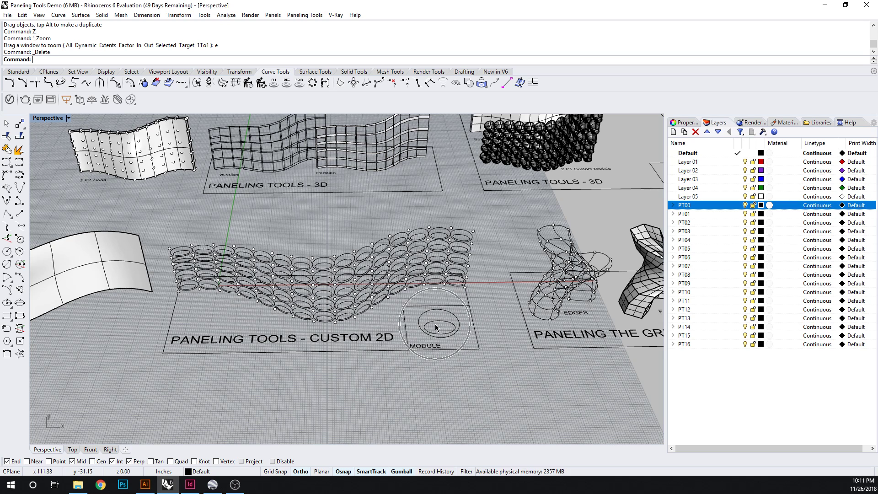
pyautogui.scroll(1, 454, 336)
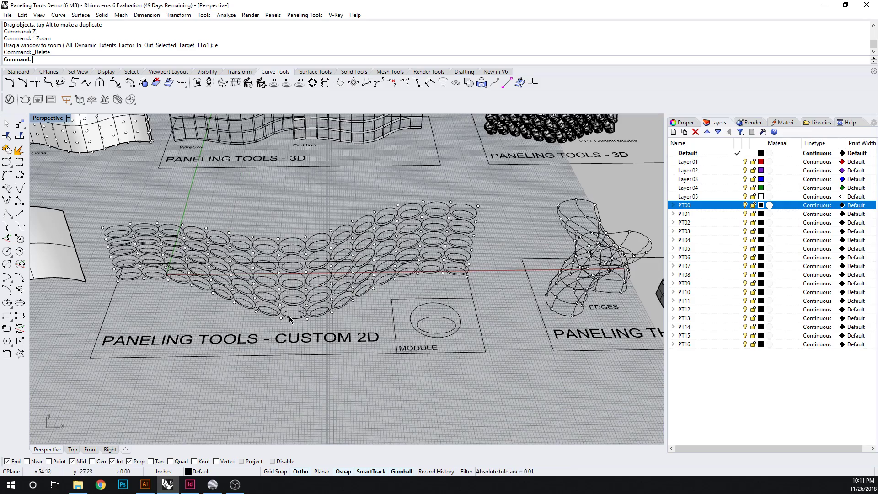
# Step: Examine the Paneling the Grid example, comparing its edges and faces versions with the smooth source surface
pyautogui.scroll(-2, 290, 319)
pyautogui.keyDown('shift'); pyautogui.moveTo(459, 306); pyautogui.dragTo(281, 325, button='right'); pyautogui.keyUp('shift')
pyautogui.scroll(6, 277, 311)
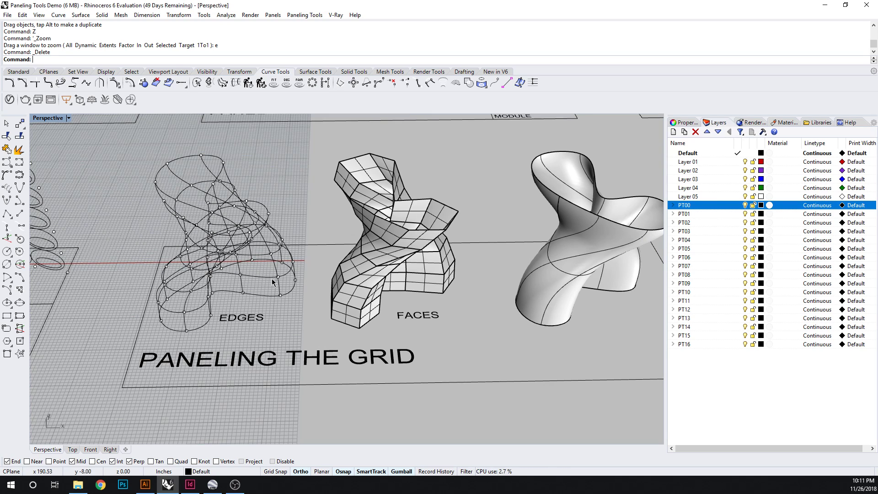
pyautogui.click(351, 301)
pyautogui.click(451, 328)
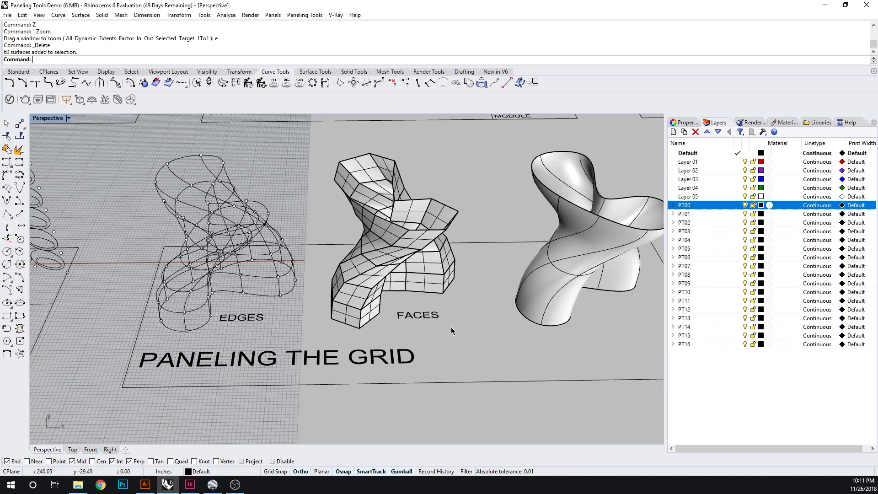
pyautogui.click(562, 294)
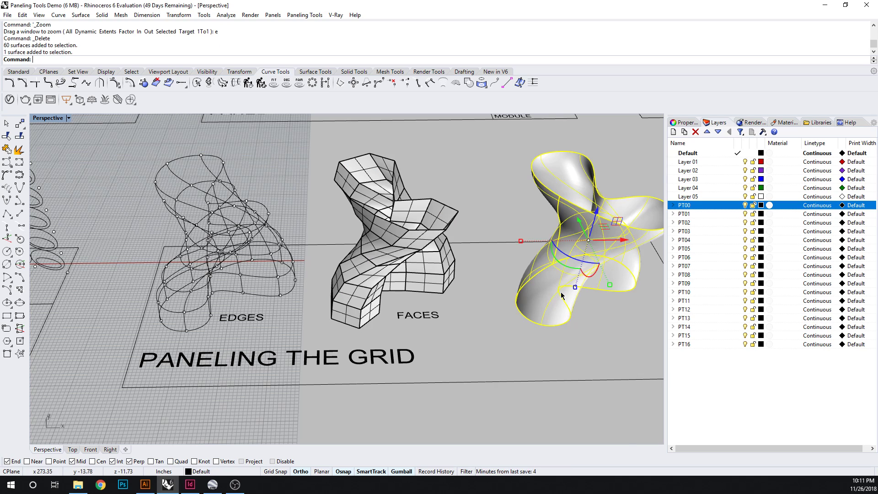
# Step: Examine the Offset Edges and Extrude Edges paneling examples on the wavy surface
pyautogui.scroll(-5, 476, 279)
pyautogui.keyDown('shift'); pyautogui.moveTo(339, 324); pyautogui.dragTo(367, 232, button='right'); pyautogui.keyUp('shift')
pyautogui.scroll(5, 158, 330)
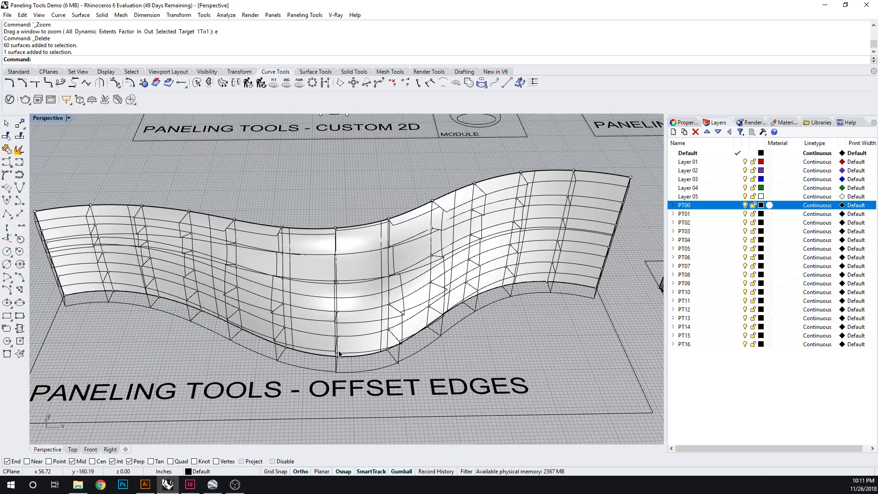
pyautogui.scroll(-3, 338, 350)
pyautogui.keyDown('shift'); pyautogui.moveTo(460, 340); pyautogui.dragTo(202, 342, button='right'); pyautogui.keyUp('shift')
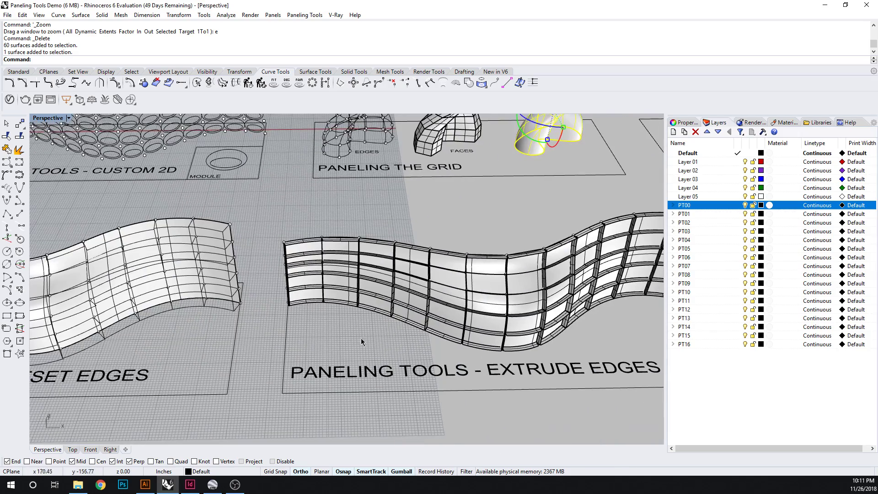
pyautogui.scroll(-6, 432, 334)
pyautogui.keyDown('shift'); pyautogui.moveTo(319, 245); pyautogui.dragTo(330, 361, button='right'); pyautogui.keyUp('shift')
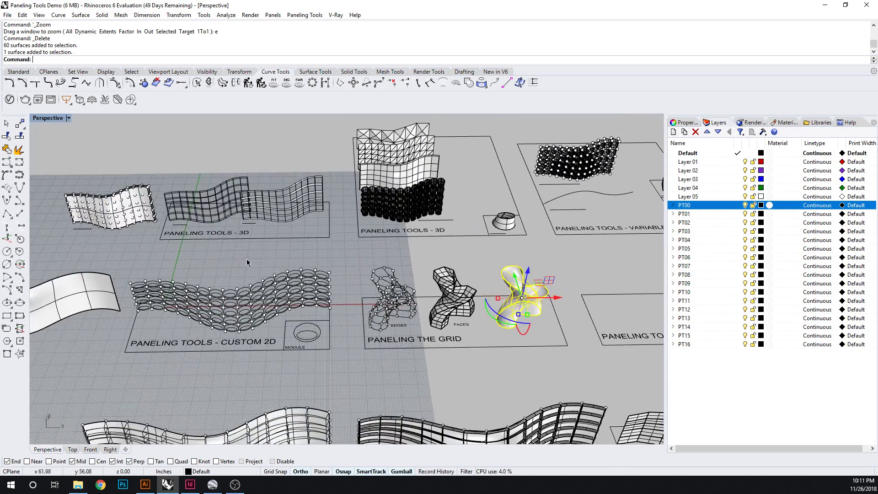
# Step: Examine the 3D paneling examples, including the 2 PT Custom Module array and its source module
pyautogui.keyDown('shift'); pyautogui.moveTo(247, 263); pyautogui.dragTo(270, 309, button='right'); pyautogui.keyUp('shift')
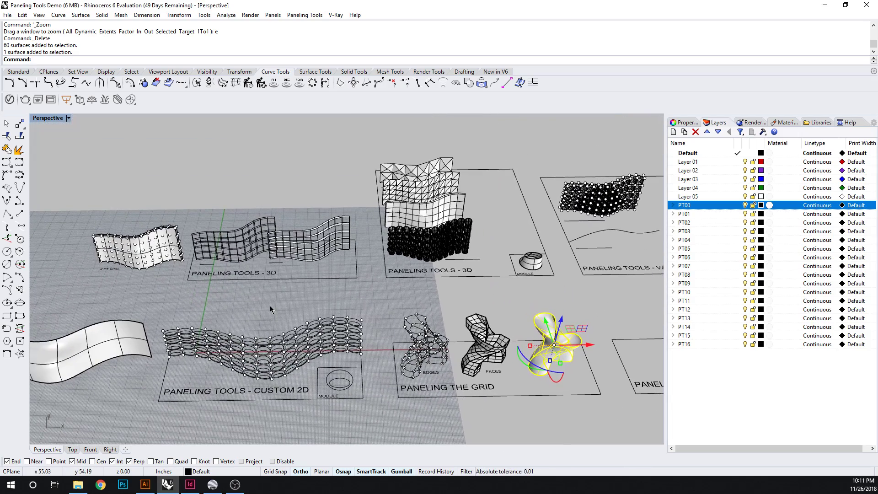
pyautogui.scroll(3, 210, 277)
pyautogui.keyDown('shift'); pyautogui.moveTo(213, 297); pyautogui.dragTo(275, 414, button='right'); pyautogui.keyUp('shift')
pyautogui.scroll(4, 249, 330)
pyautogui.scroll(2, 204, 216)
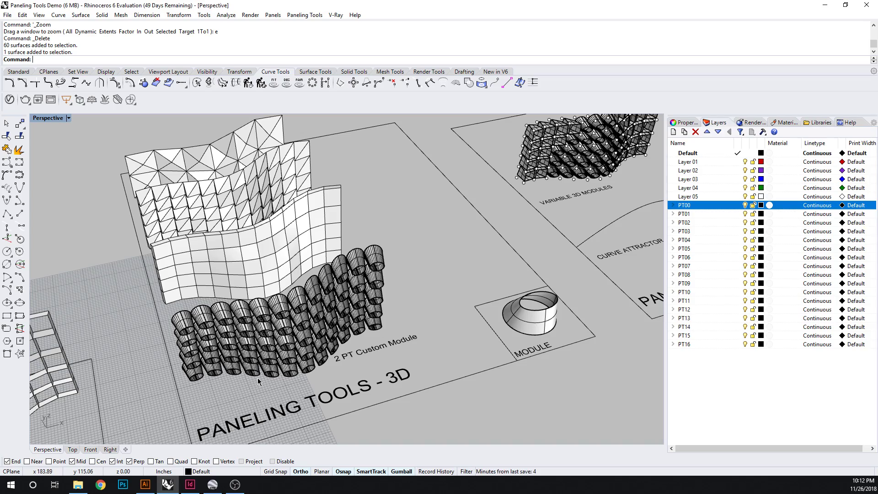
# Step: Examine the Variable Module example, with its panelled surface, curve attractor, Module 1 and Module 2
pyautogui.keyDown('shift'); pyautogui.moveTo(416, 281); pyautogui.dragTo(279, 300, button='right'); pyautogui.keyUp('shift')
pyautogui.scroll(-3, 435, 232)
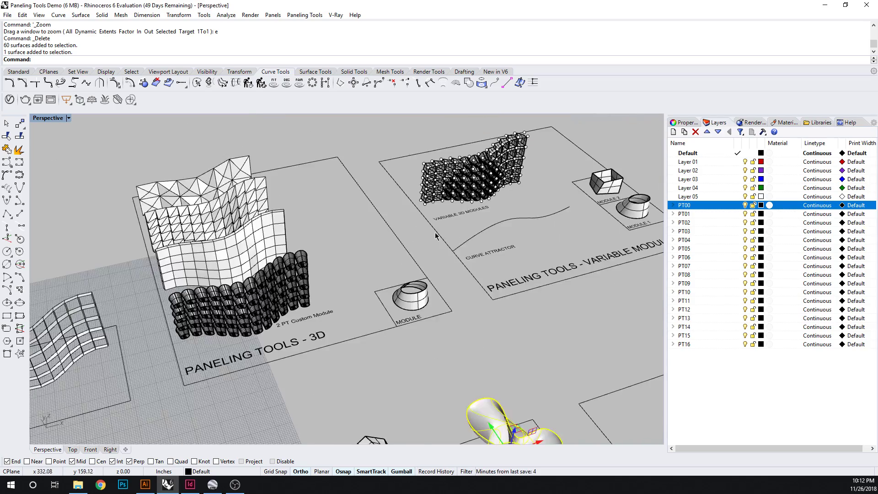
pyautogui.scroll(-5, 435, 232)
pyautogui.keyDown('shift'); pyautogui.moveTo(530, 245); pyautogui.dragTo(232, 327, button='right'); pyautogui.keyUp('shift')
pyautogui.scroll(8, 240, 323)
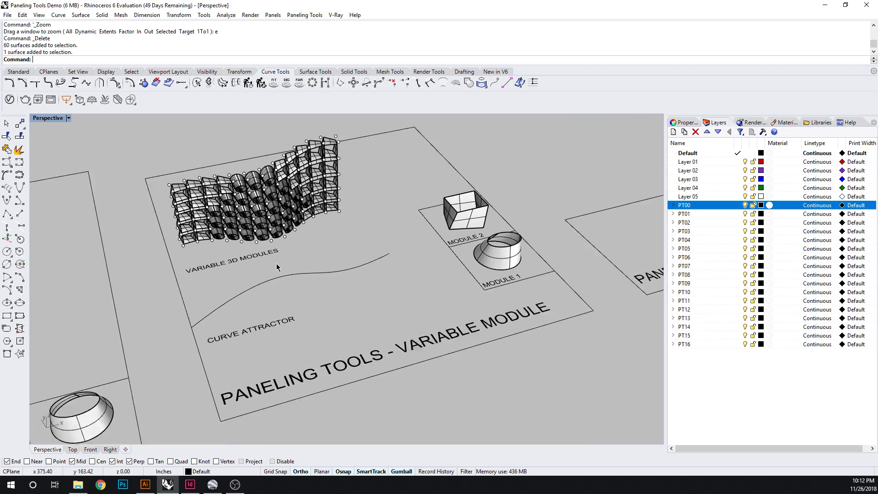
pyautogui.scroll(2, 277, 264)
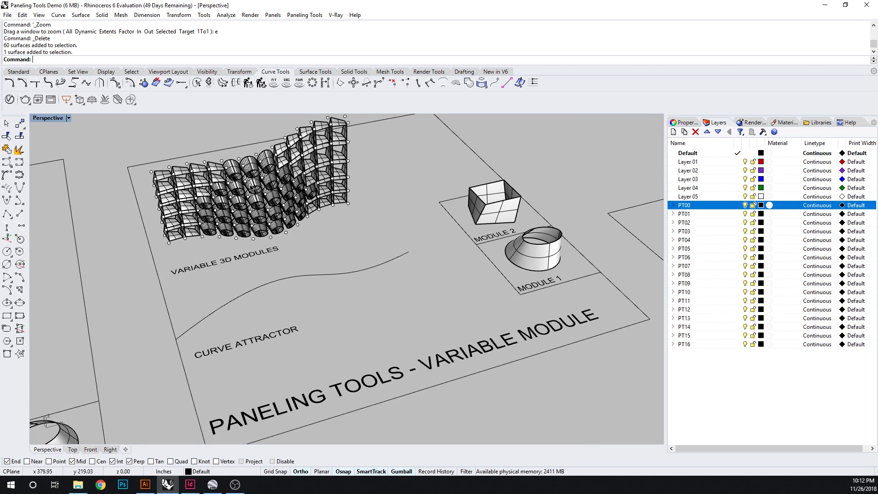
pyautogui.moveTo(387, 335); pyautogui.dragTo(366, 327, button='right')
pyautogui.keyDown('shift'); pyautogui.moveTo(293, 324); pyautogui.dragTo(238, 323, button='right'); pyautogui.keyUp('shift')
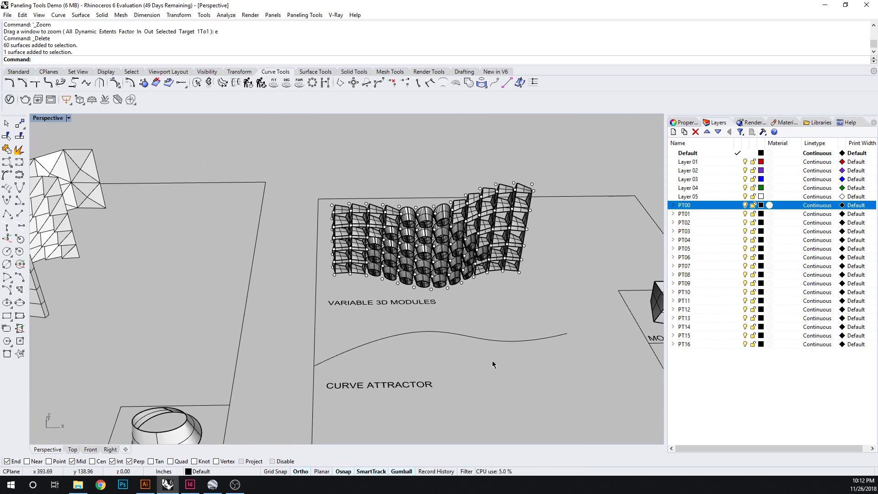
pyautogui.scroll(-1, 471, 330)
pyautogui.scroll(-2, 471, 329)
pyautogui.click(447, 255)
pyautogui.scroll(-3, 448, 257)
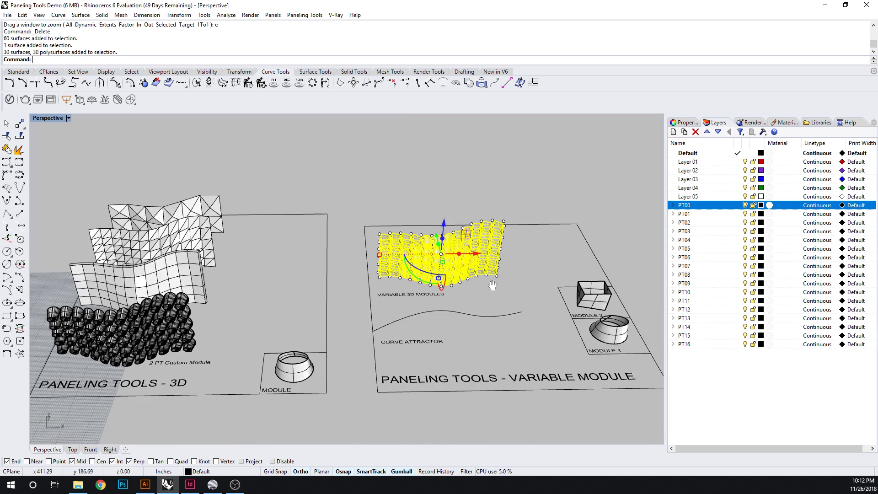
pyautogui.keyDown('shift'); pyautogui.moveTo(491, 285); pyautogui.dragTo(225, 270, button='right'); pyautogui.keyUp('shift')
pyautogui.scroll(2, 442, 320)
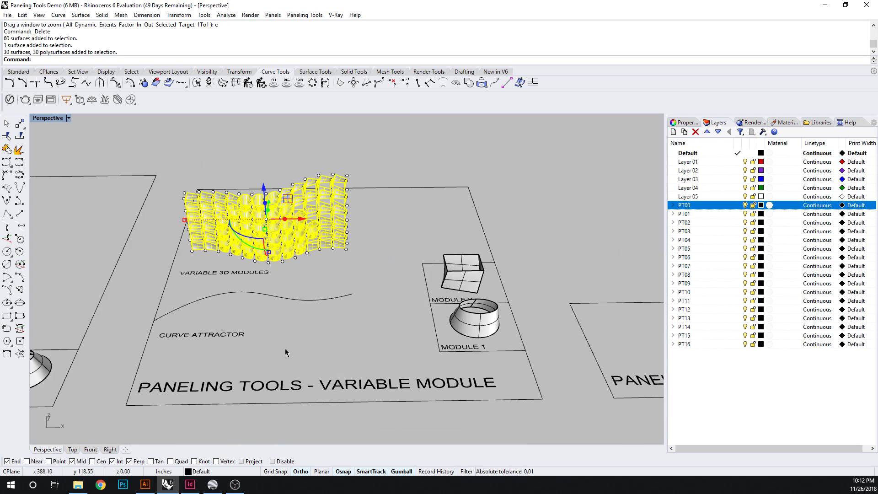
pyautogui.press('Escape')
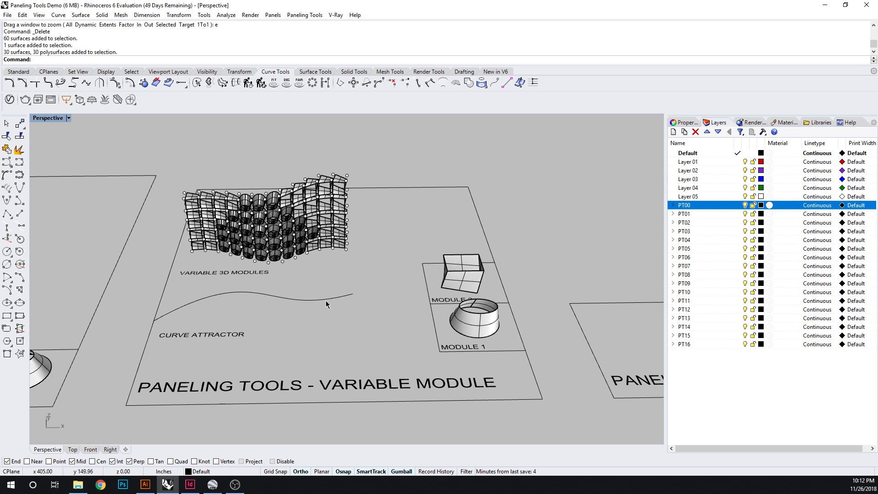
pyautogui.scroll(-1, 320, 323)
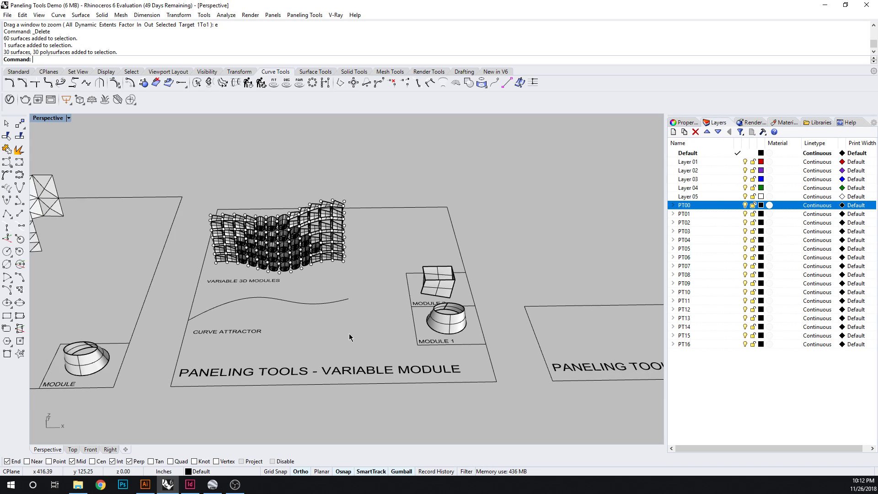
pyautogui.moveTo(278, 288); pyautogui.dragTo(257, 330, button='right')
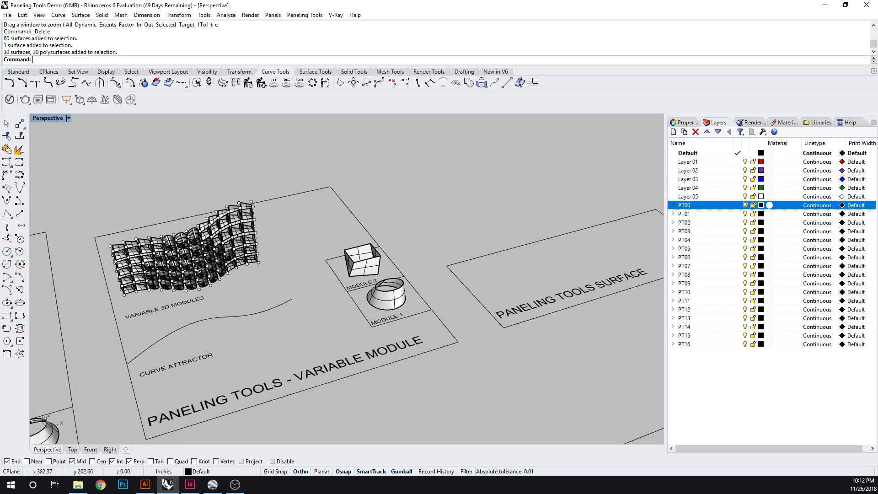
pyautogui.scroll(-5, 244, 329)
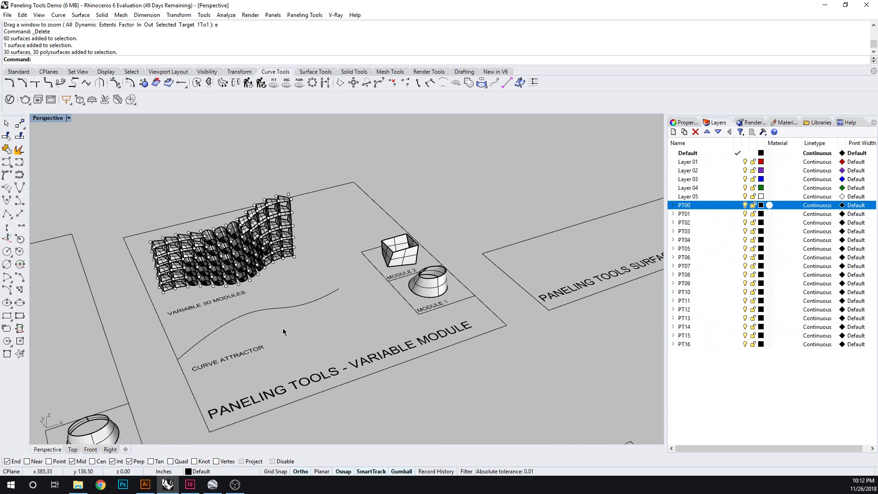
pyautogui.scroll(4, 257, 326)
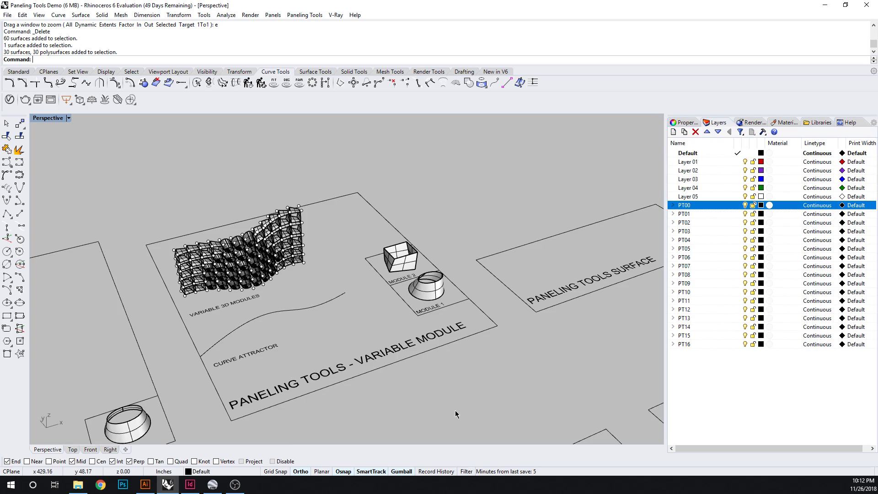
pyautogui.keyDown('shift'); pyautogui.moveTo(455, 410); pyautogui.dragTo(382, 334, button='right'); pyautogui.keyUp('shift')
# Step: Draw a vertical circle with a radius of about 15 inches at the near end of an empty Paneling Tools Surface frame
pyautogui.scroll(-8, 439, 339)
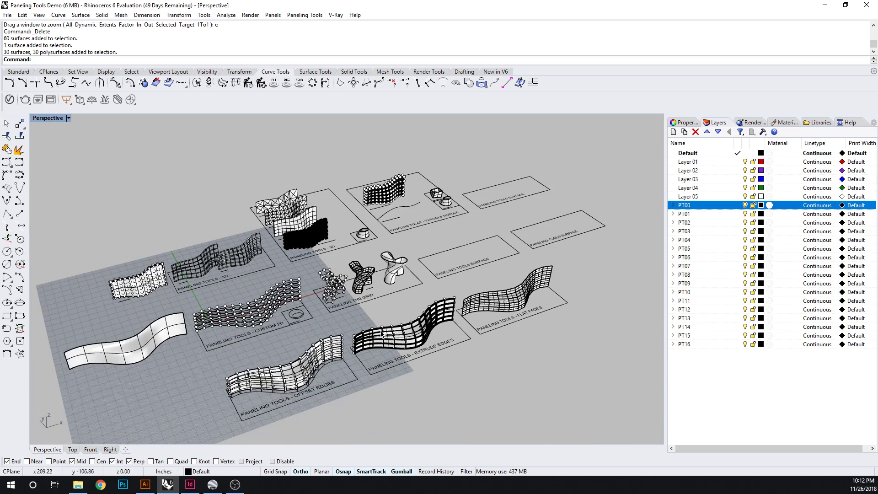
pyautogui.moveTo(488, 375); pyautogui.dragTo(333, 370, button='right')
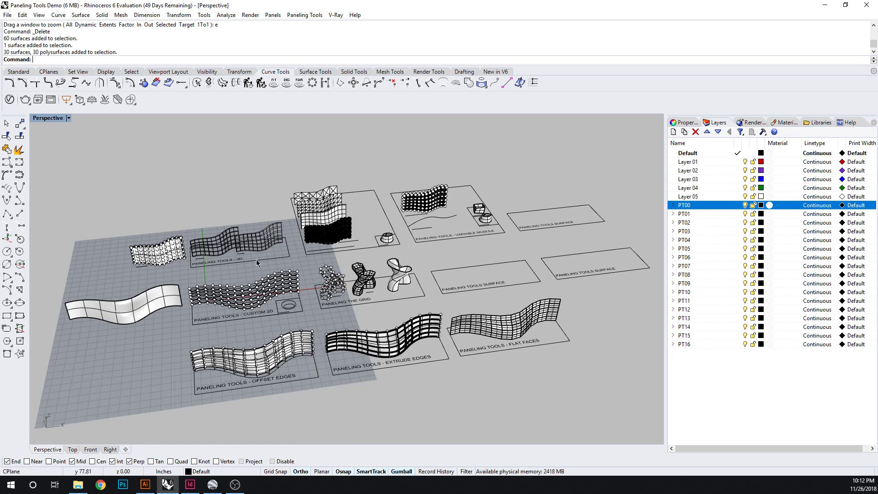
pyautogui.keyDown('shift'); pyautogui.moveTo(562, 275); pyautogui.dragTo(96, 333, button='right'); pyautogui.keyUp('shift')
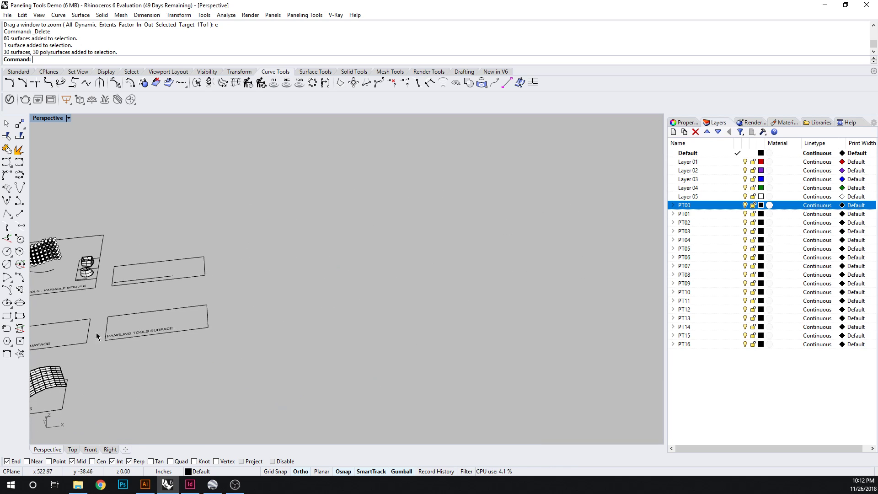
pyautogui.keyDown('shift'); pyautogui.moveTo(157, 295); pyautogui.dragTo(311, 336, button='right'); pyautogui.keyUp('shift')
pyautogui.scroll(7, 281, 330)
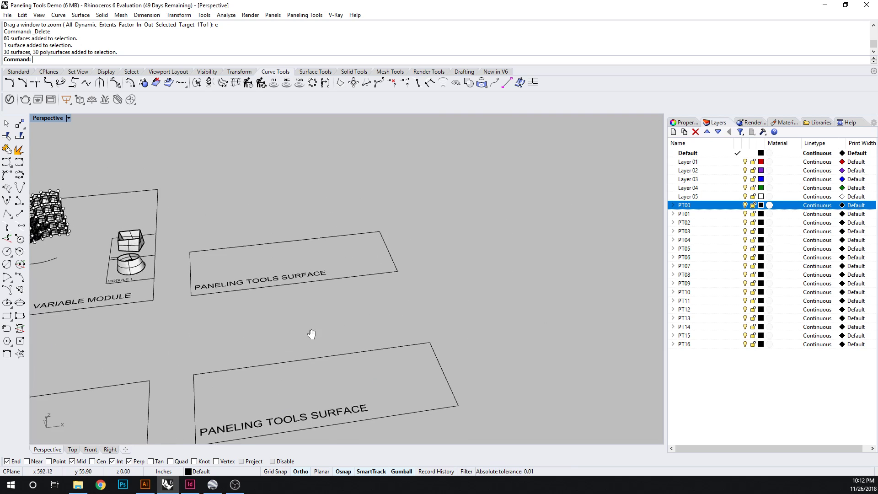
pyautogui.keyDown('shift'); pyautogui.moveTo(294, 393); pyautogui.dragTo(303, 359, button='right'); pyautogui.keyUp('shift')
pyautogui.scroll(1, 216, 338)
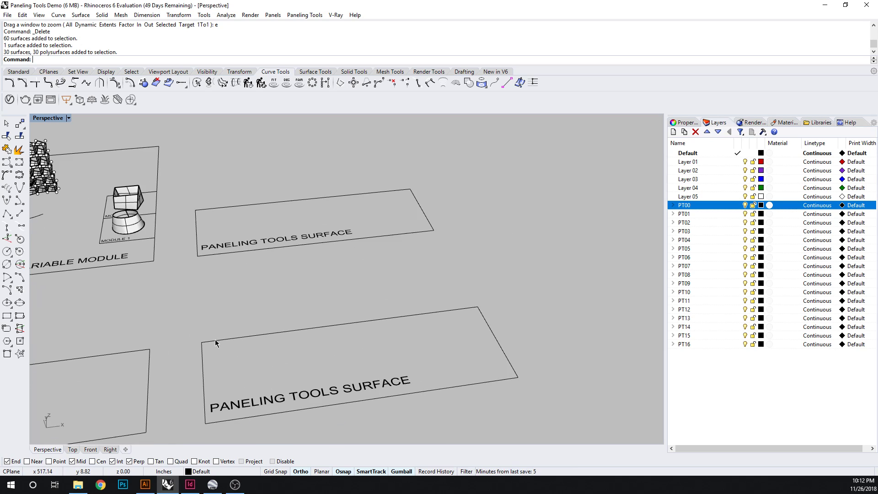
pyautogui.write('circle')
pyautogui.press('Return')
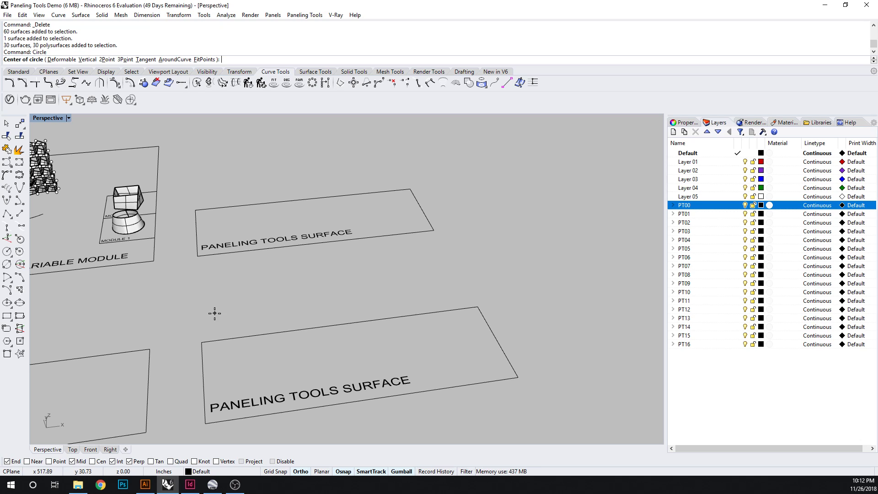
pyautogui.write('v')
pyautogui.press('Return')
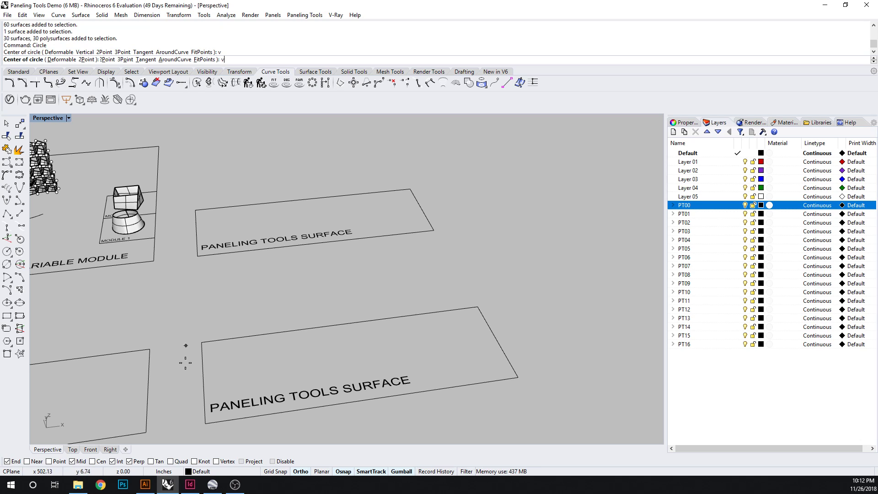
pyautogui.click(225, 379)
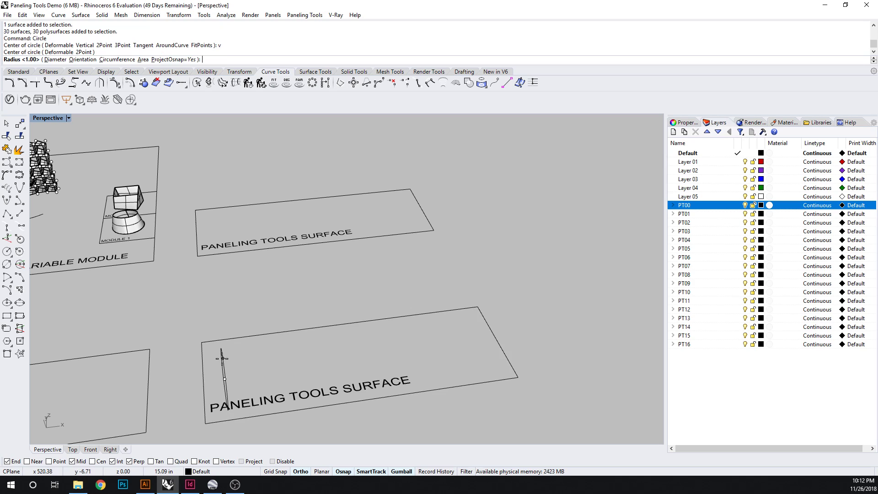
pyautogui.click(222, 359)
pyautogui.click(226, 364)
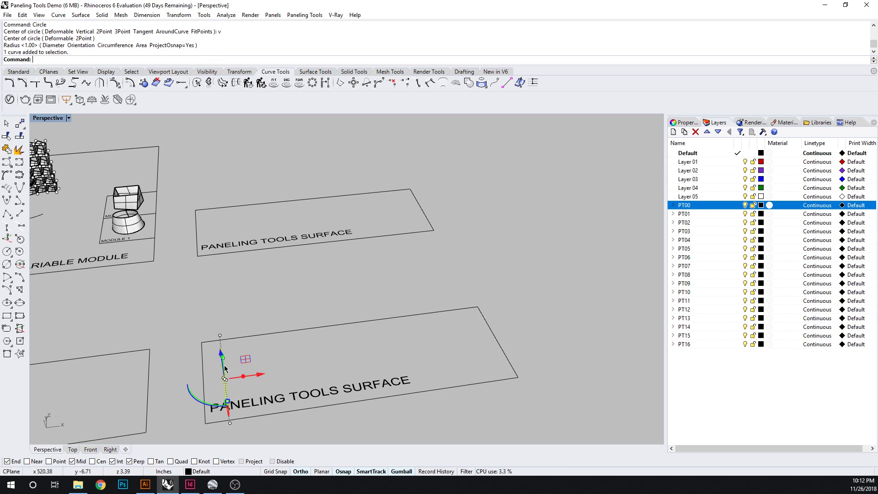
pyautogui.write('Extrudecrv')
pyautogui.press('Return')
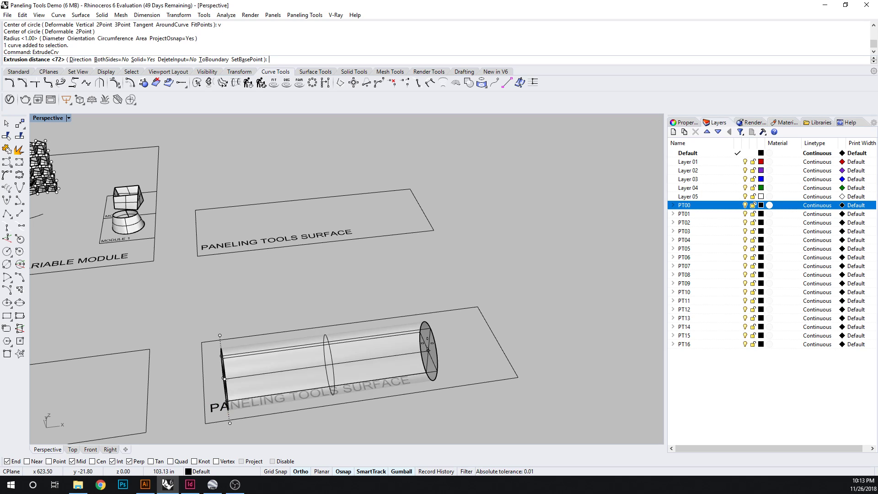
pyautogui.press('Escape')
pyautogui.moveTo(349, 370); pyautogui.dragTo(384, 352, button='right')
pyautogui.keyDown('shift'); pyautogui.moveTo(333, 389); pyautogui.dragTo(415, 287, button='right'); pyautogui.keyUp('shift')
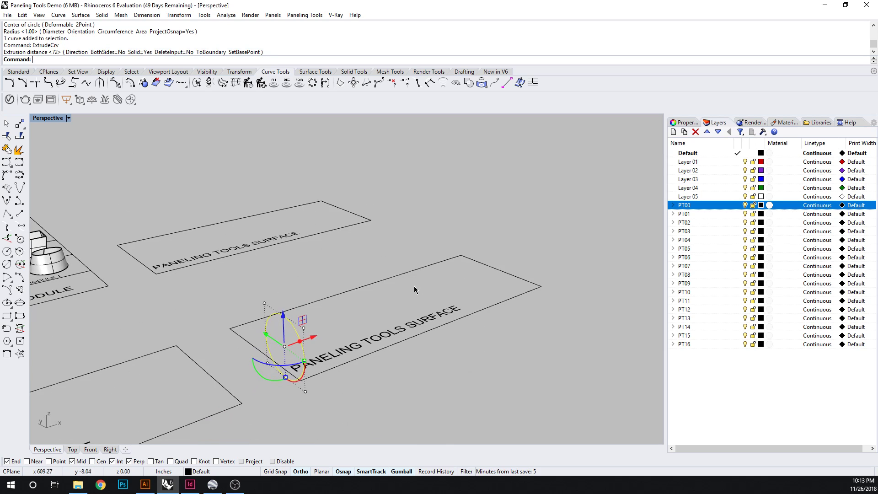
# Step: Draw a flat S-shaped control-point curve from the circle's edge point to the frame's far end, with snap projection on and Ortho off
pyautogui.click(7, 175)
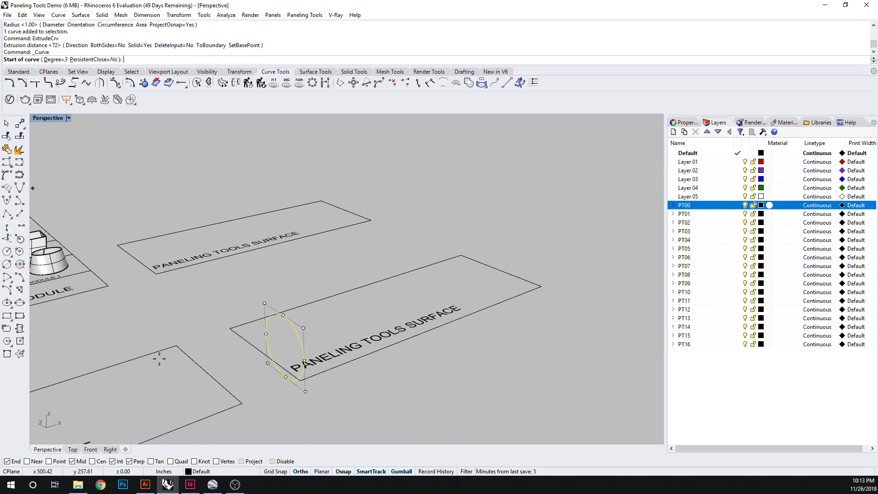
pyautogui.click(251, 461)
pyautogui.click(266, 334)
pyautogui.click(335, 311)
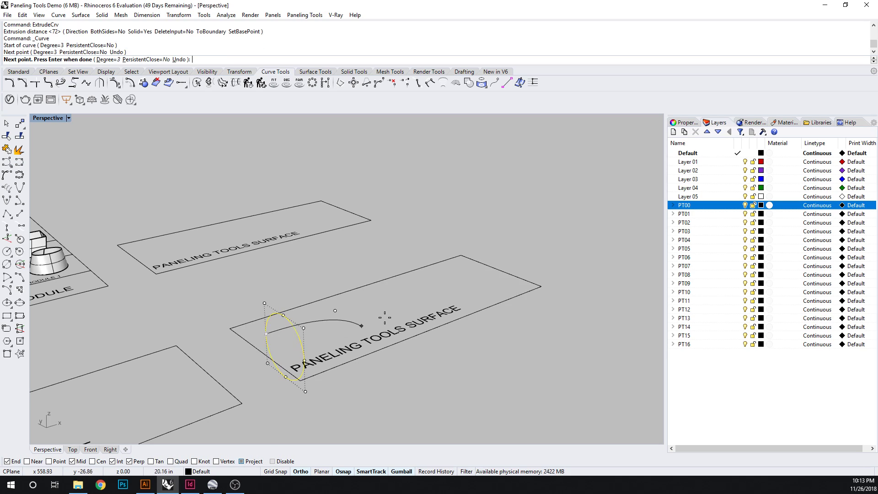
pyautogui.write('o')
pyautogui.press('F8')
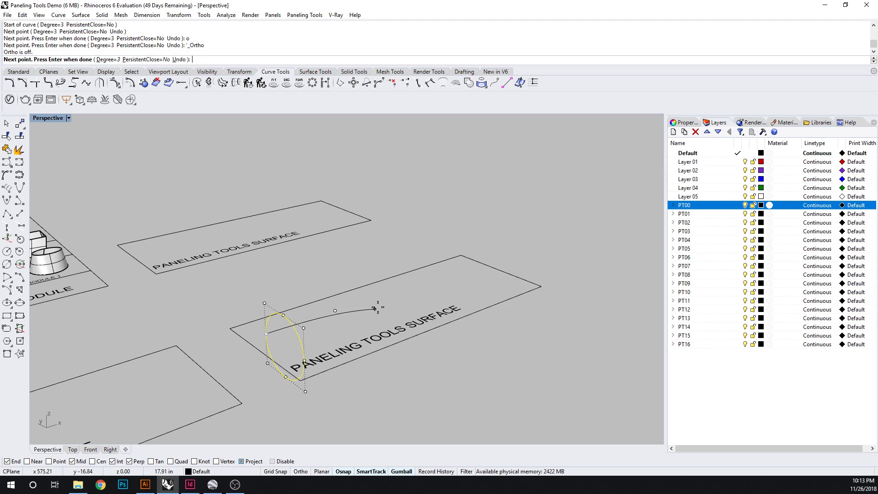
pyautogui.click(381, 311)
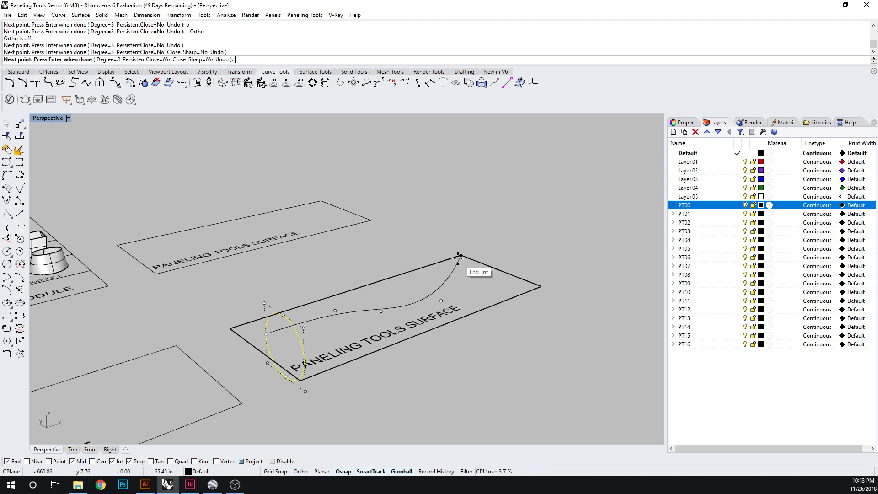
pyautogui.click(460, 270)
pyautogui.press('Return')
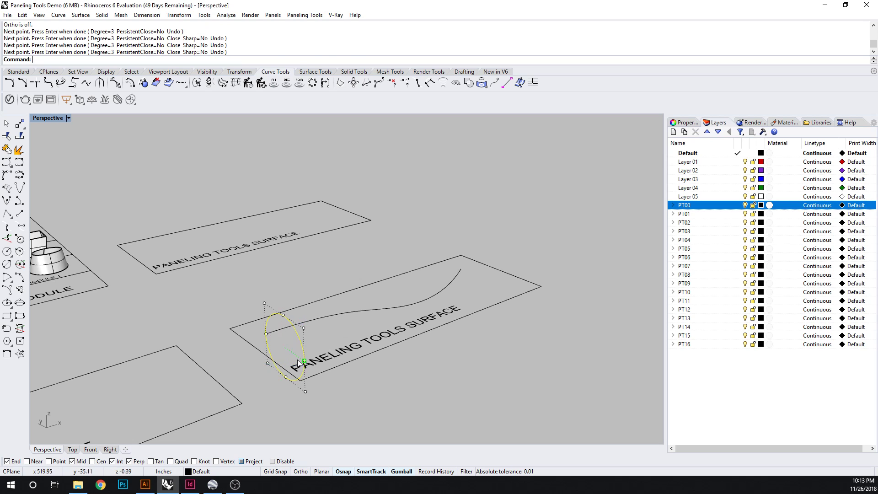
# Step: Scale the circle down in both directions and move it so its edge point sits on the start of the S-shaped curve
pyautogui.moveTo(304, 364); pyautogui.dragTo(280, 363)
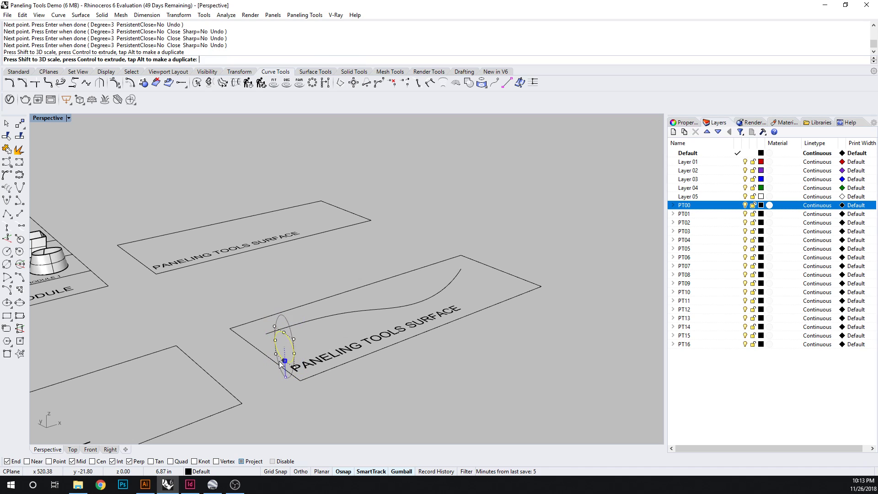
pyautogui.write('M')
pyautogui.press('Return')
pyautogui.scroll(3, 273, 350)
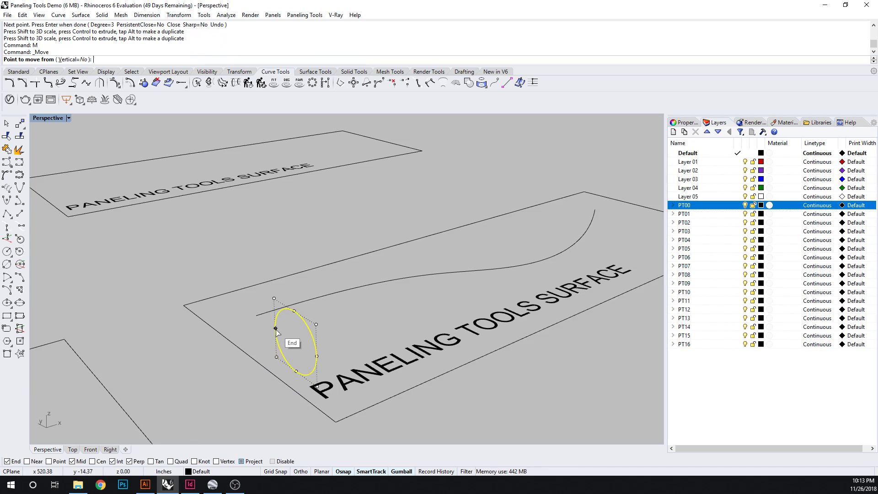
pyautogui.click(274, 350)
pyautogui.click(254, 339)
pyautogui.write('S')
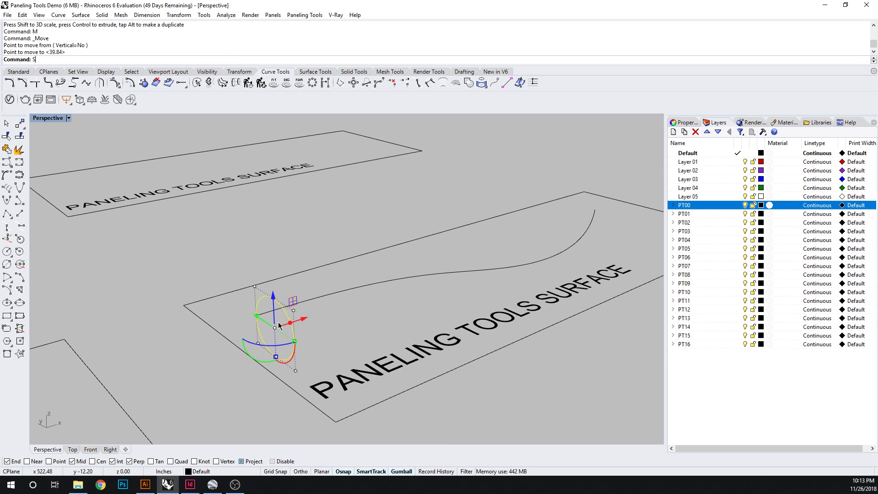
pyautogui.write('weep1')
pyautogui.press('Return')
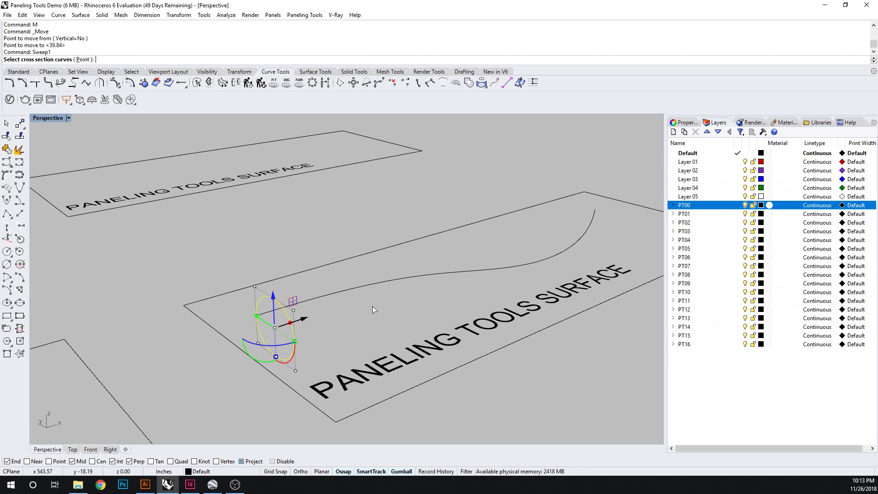
pyautogui.press('Escape')
pyautogui.press('Return')
pyautogui.click(357, 289)
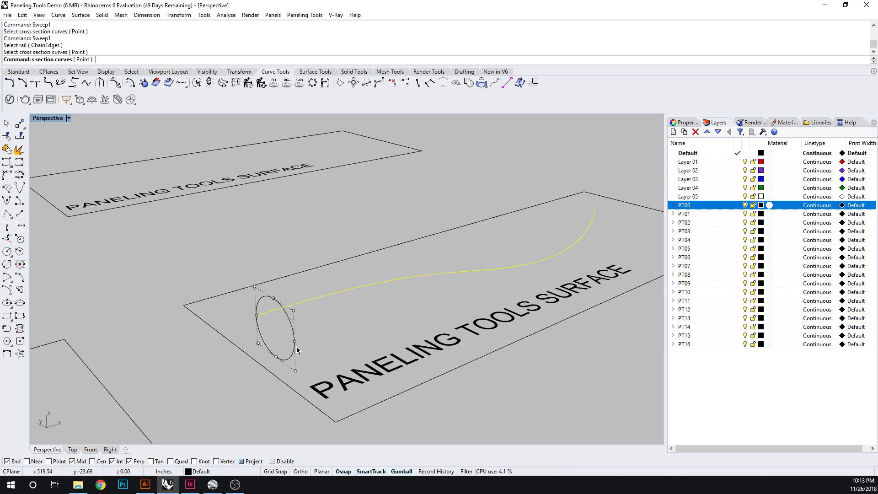
pyautogui.press('Escape')
pyautogui.click(296, 348)
pyautogui.press('Return')
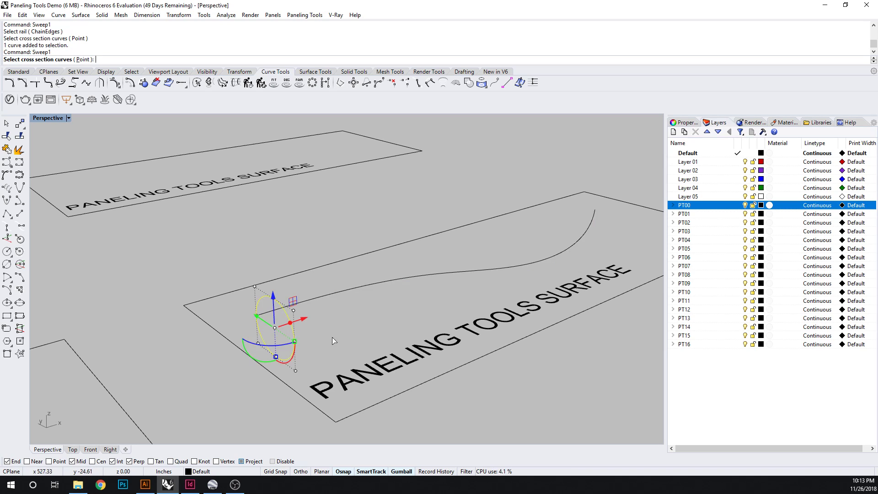
pyautogui.press('Escape')
# Step: Sweep the circle along the S-shaped curve with Sweep1, using the Freeform frame style and unchanged cross sections
pyautogui.press('Return')
pyautogui.click(346, 293)
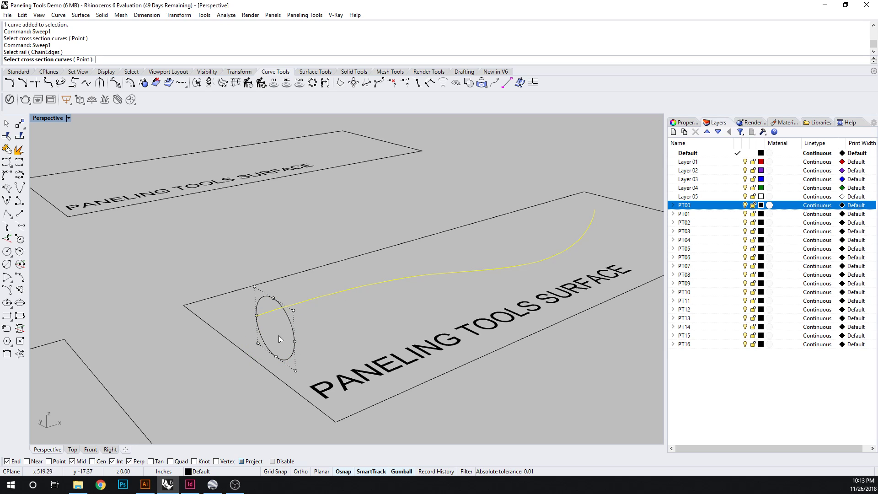
pyautogui.click(292, 327)
pyautogui.press('Return')
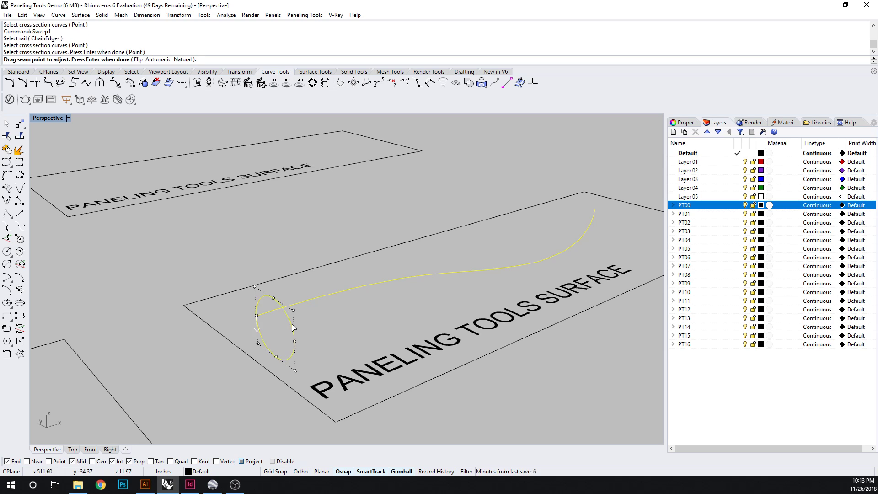
pyautogui.press('Return')
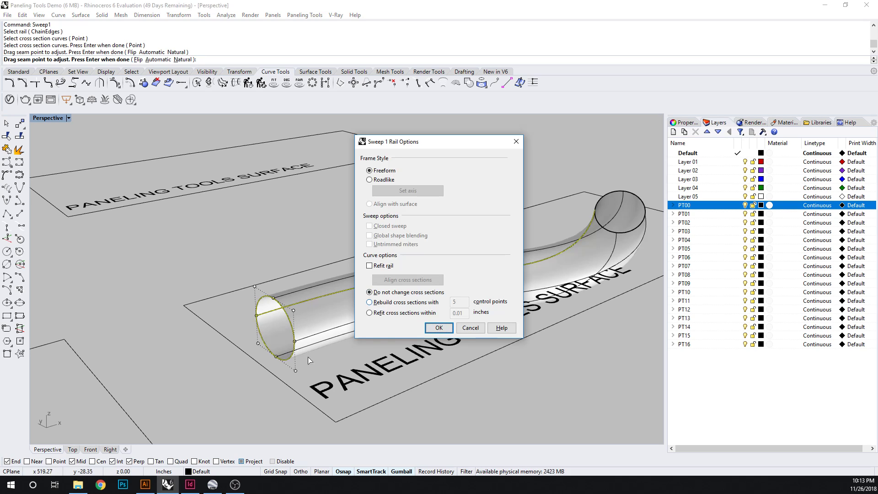
pyautogui.moveTo(308, 357); pyautogui.dragTo(416, 348, button='right')
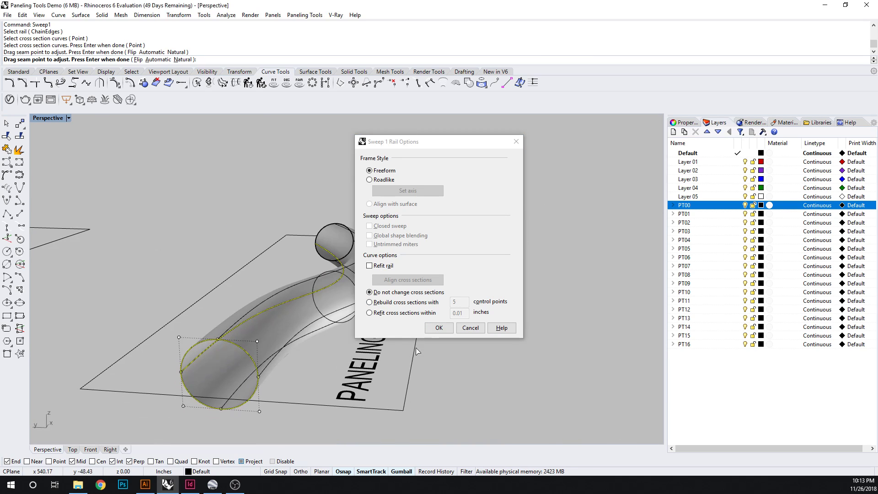
pyautogui.click(439, 327)
pyautogui.moveTo(462, 329); pyautogui.dragTo(415, 353, button='right')
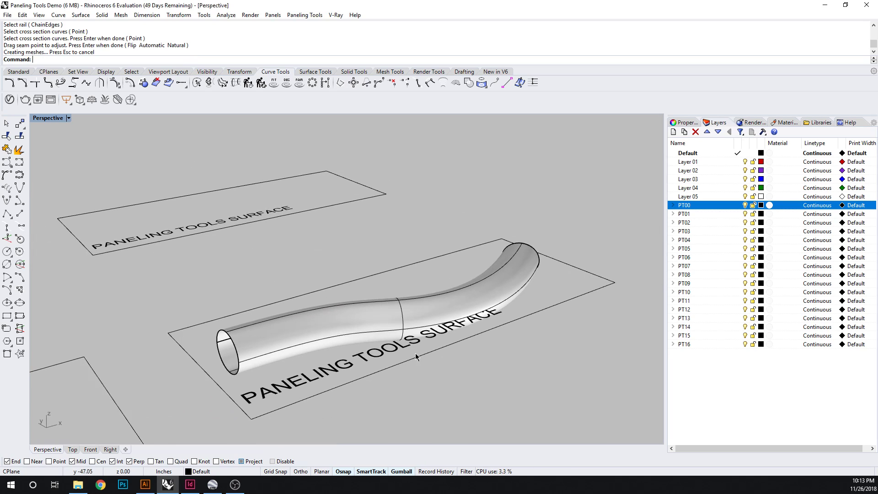
# Step: Delete the leftover source curve at the near end of the swept tube
pyautogui.click(450, 304)
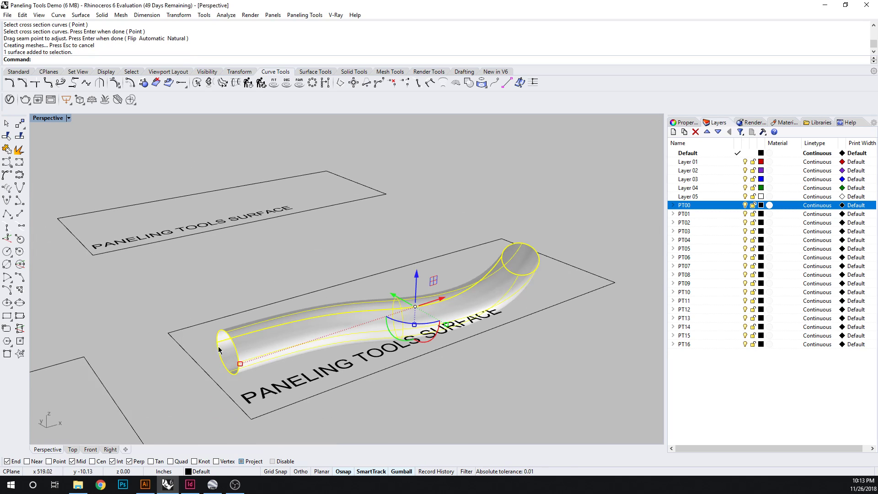
pyautogui.click(226, 329)
pyautogui.click(254, 359)
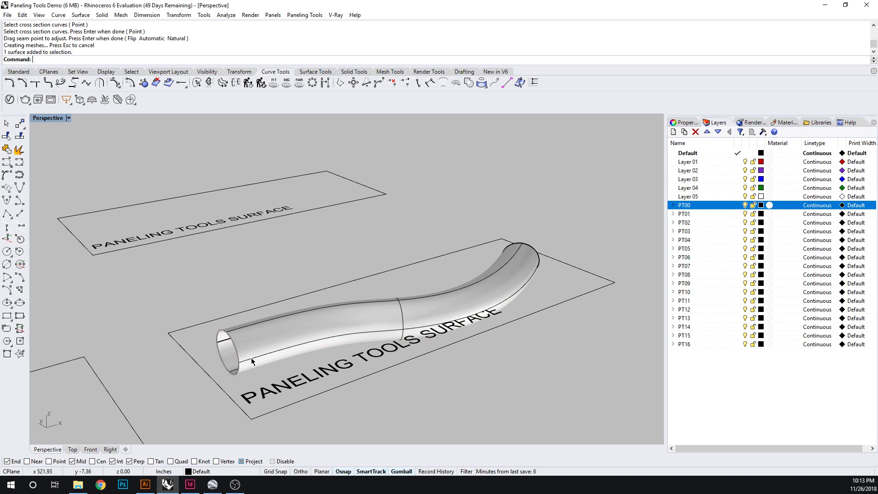
pyautogui.press('Delete')
# Step: Start a Surface Domain Number paneling grid on the swept tube and set its U number of spans to 15
pyautogui.click(252, 362)
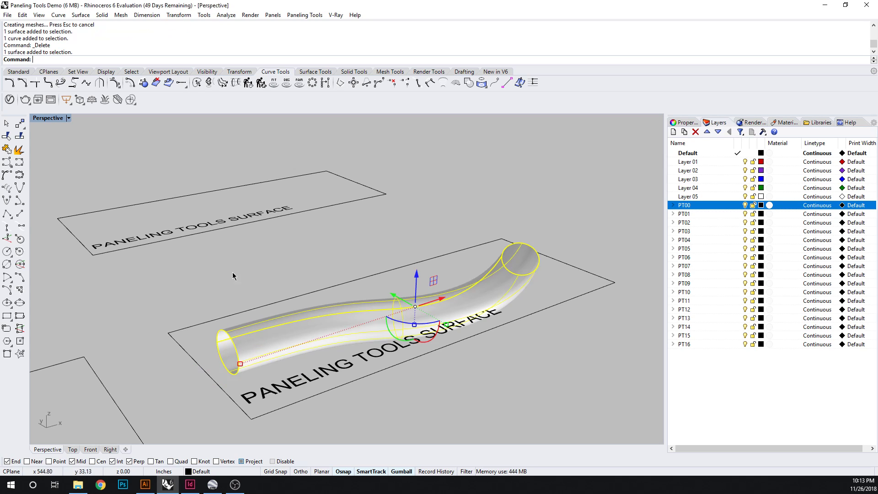
pyautogui.click(300, 16)
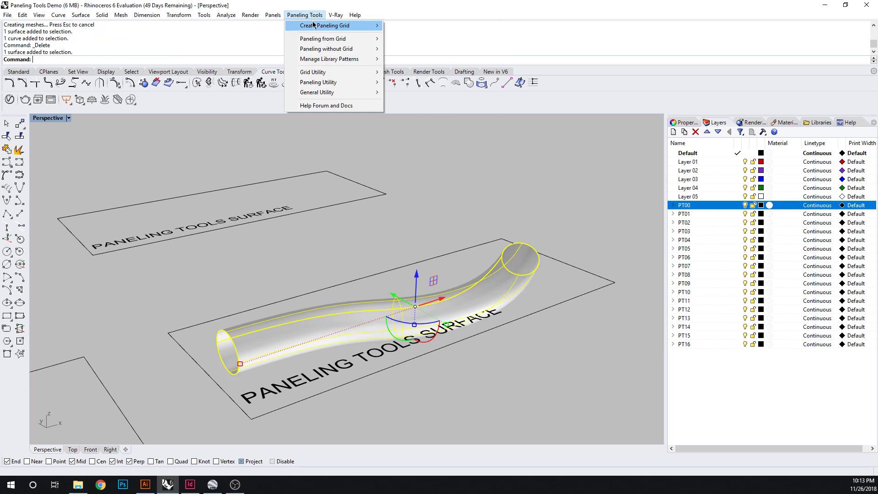
pyautogui.moveTo(314, 25)
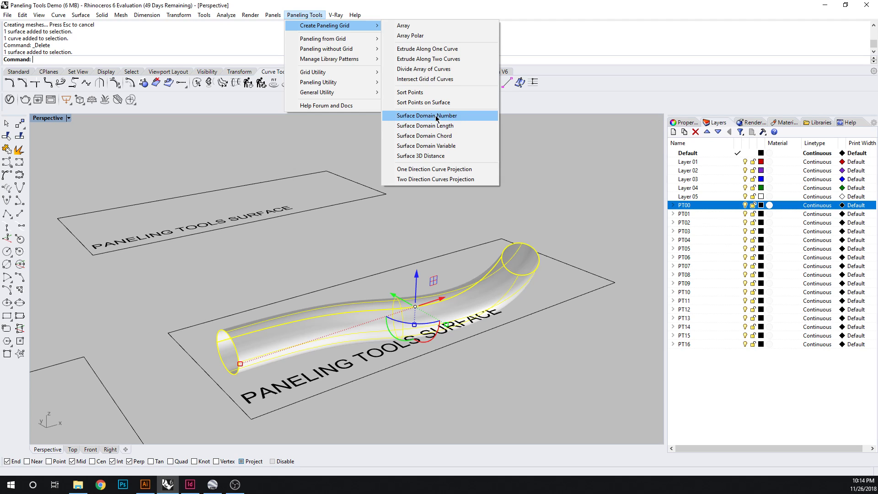
pyautogui.click(437, 115)
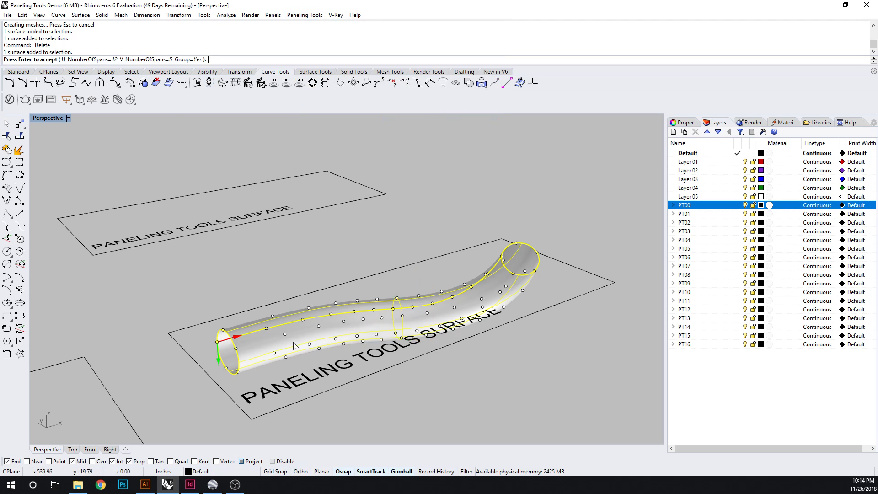
pyautogui.scroll(1, 299, 350)
pyautogui.moveTo(460, 375); pyautogui.dragTo(279, 357, button='right')
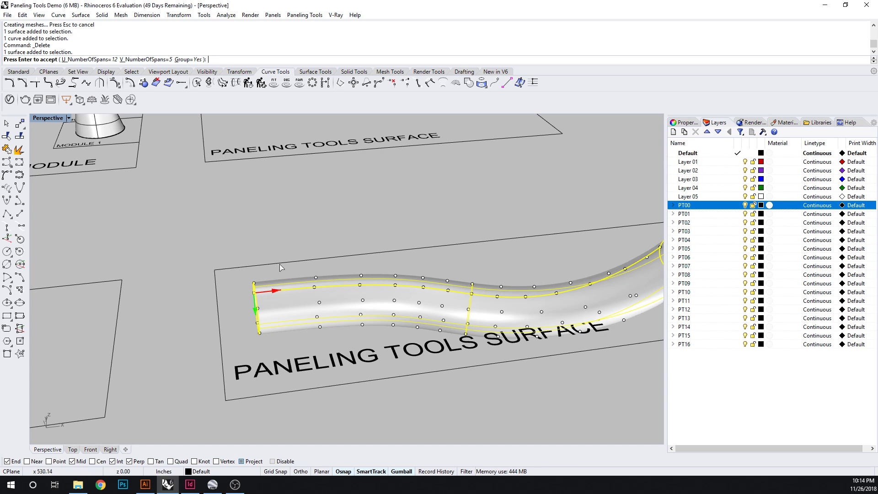
pyautogui.click(90, 60)
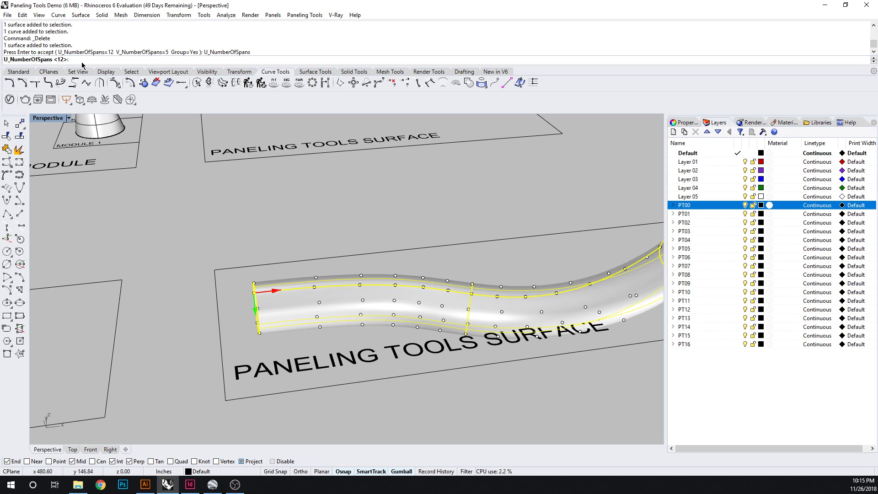
pyautogui.write('15')
pyautogui.press('Return')
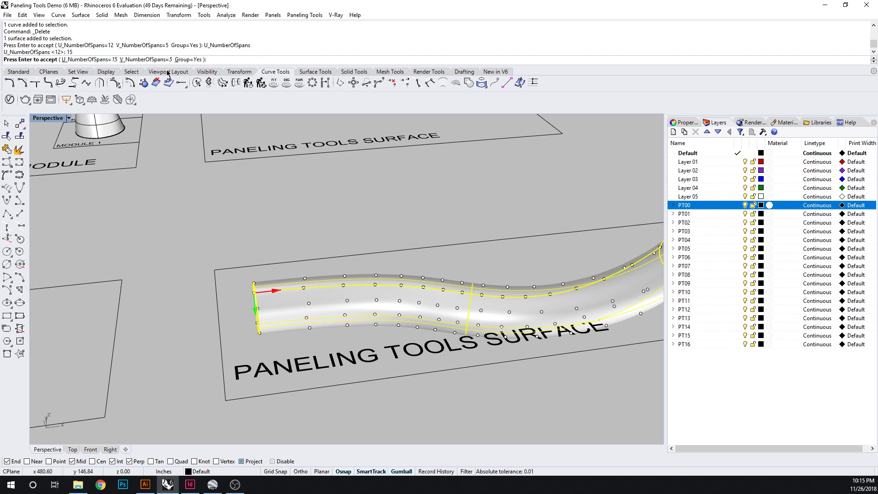
# Step: Set the paneling grid's V number of spans to 7
pyautogui.click(141, 59)
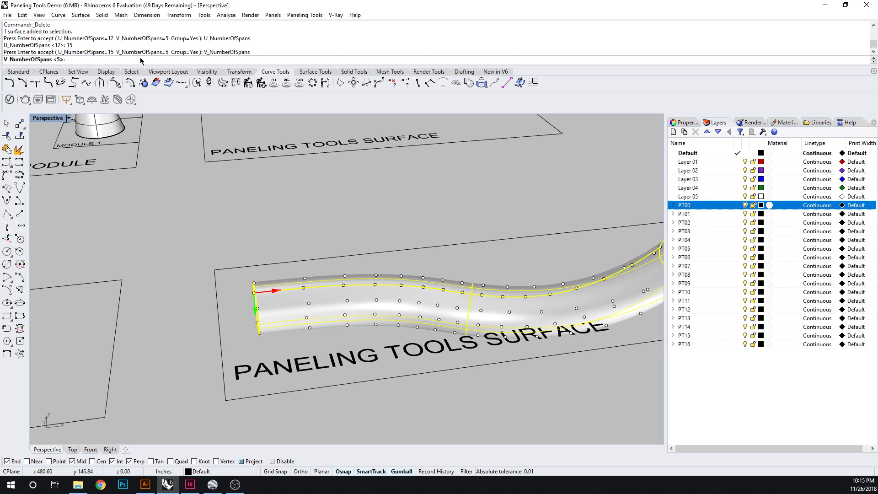
pyautogui.write('7')
pyautogui.press('Return')
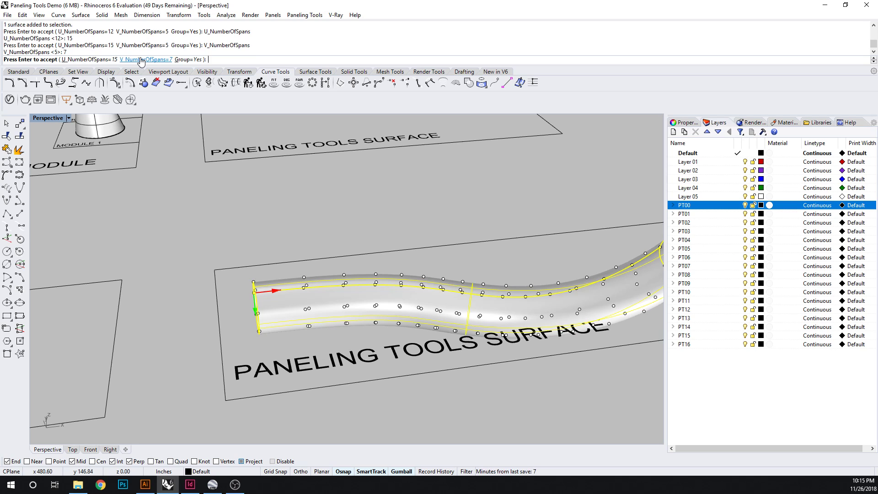
# Step: Set the paneling grid's V number of spans to 10 and create the grouped grid points on the tube
pyautogui.moveTo(280, 214); pyautogui.dragTo(339, 366, button='right')
pyautogui.click(146, 60)
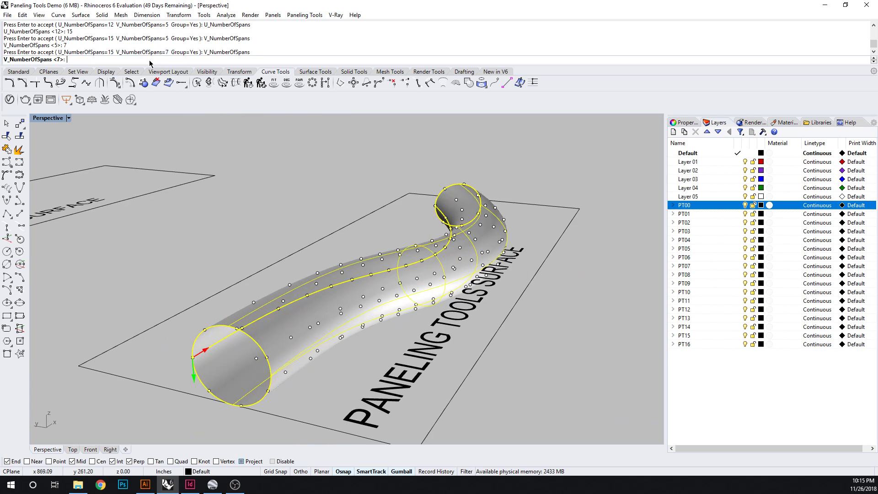
pyautogui.press('Return')
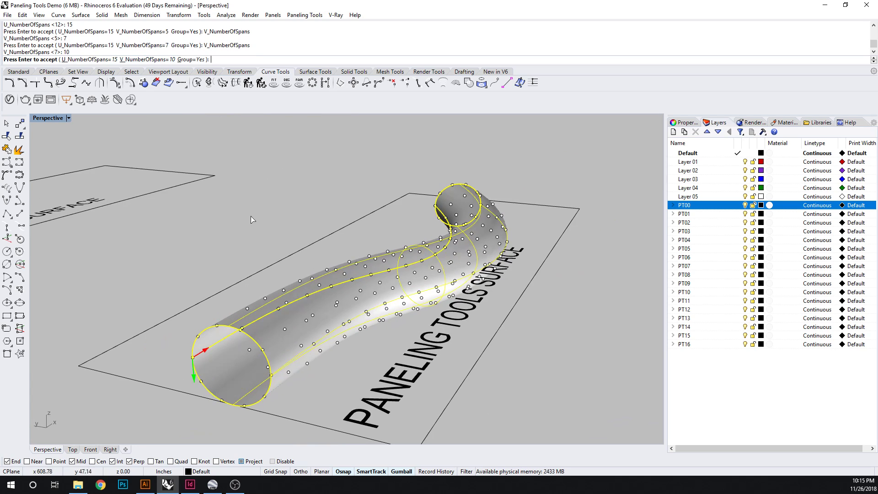
pyautogui.moveTo(307, 366)
pyautogui.mouseDown(button='right')
pyautogui.moveTo(359, 334)
pyautogui.moveTo(298, 357)
pyautogui.mouseUp(button='right')
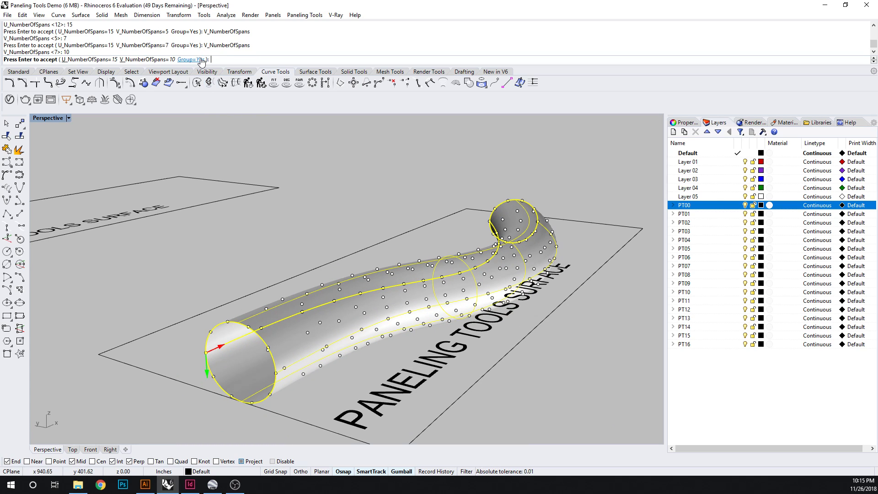
pyautogui.press('Return')
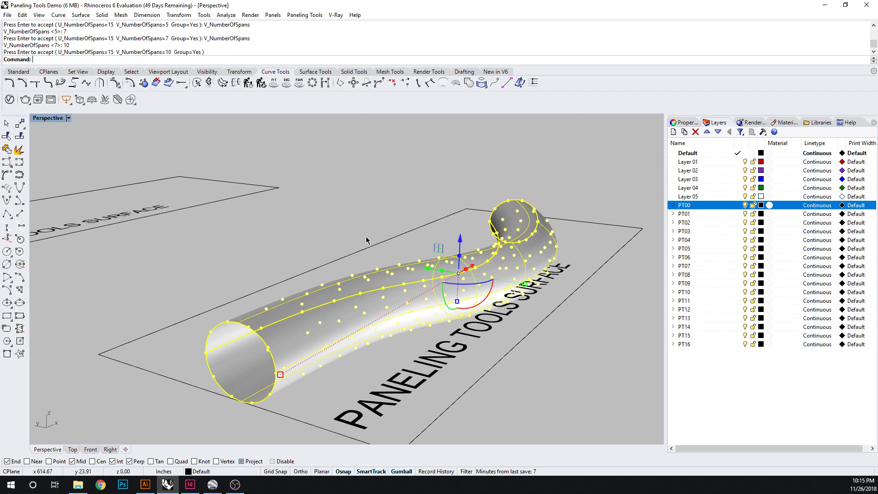
# Step: Select the grid points on the tube as a group to check the grouping, and clear the selection
pyautogui.press('Escape')
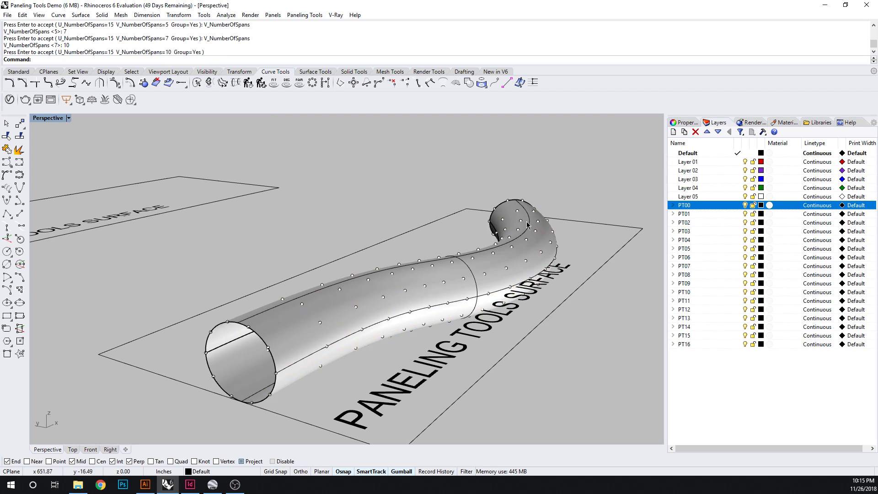
pyautogui.click(527, 225)
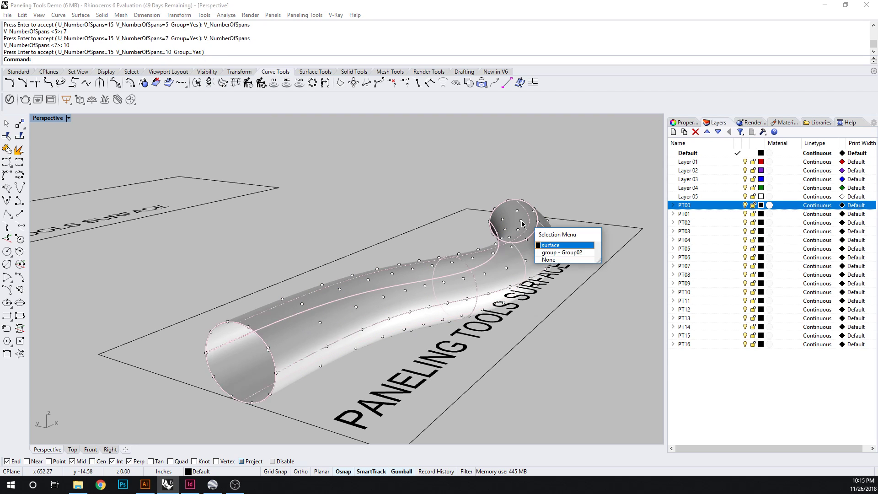
pyautogui.click(543, 254)
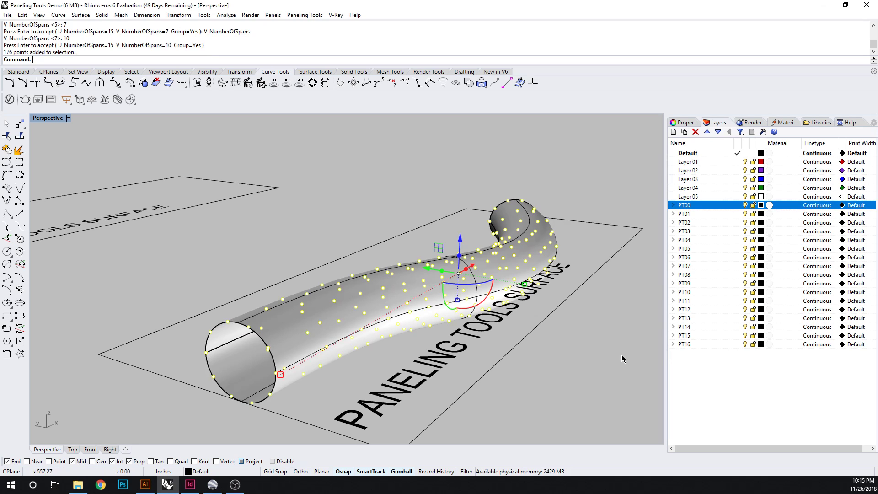
pyautogui.press('Escape')
# Step: Clear the current selection and select the grouped grid points on the tube
pyautogui.click(745, 344)
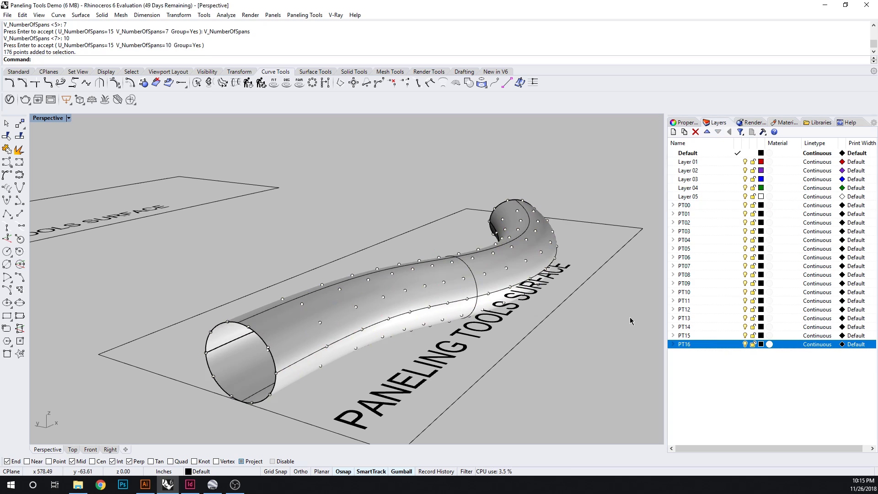
pyautogui.rightClick(508, 270)
pyautogui.press('Escape')
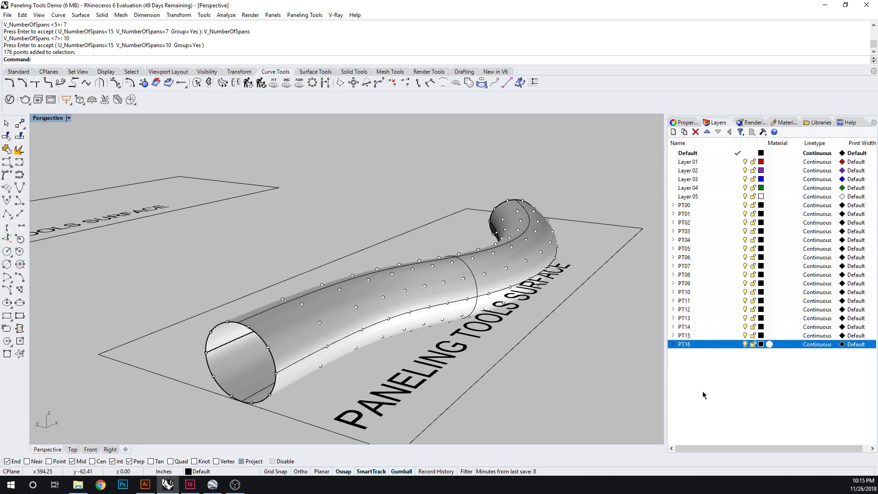
pyautogui.click(301, 305)
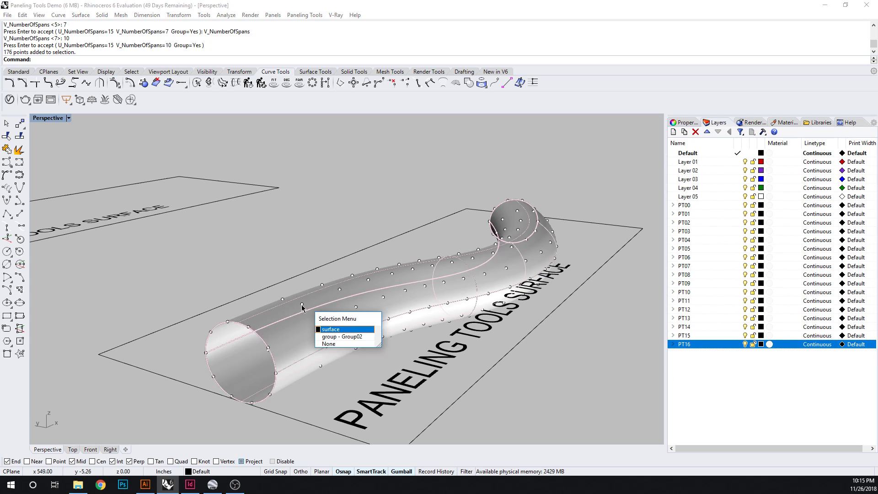
pyautogui.click(353, 341)
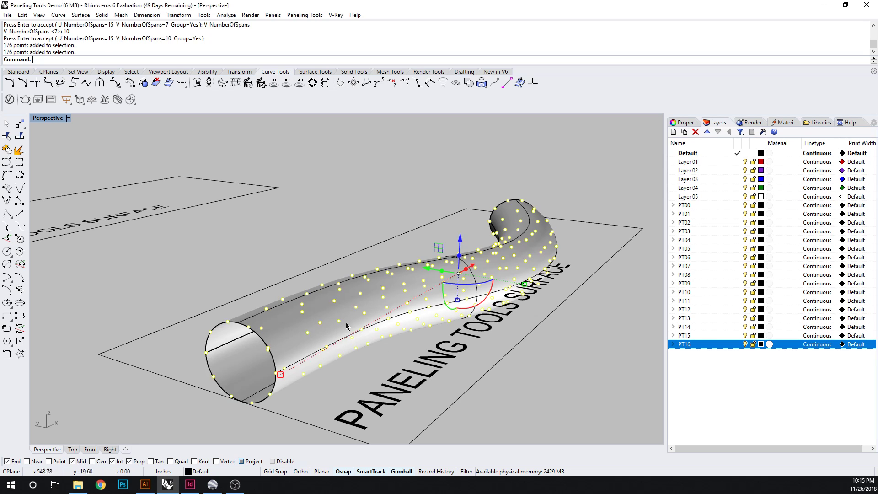
# Step: Start Panel 2D Grid on the selected points, using the tube as the base surface for paneling
pyautogui.click(305, 15)
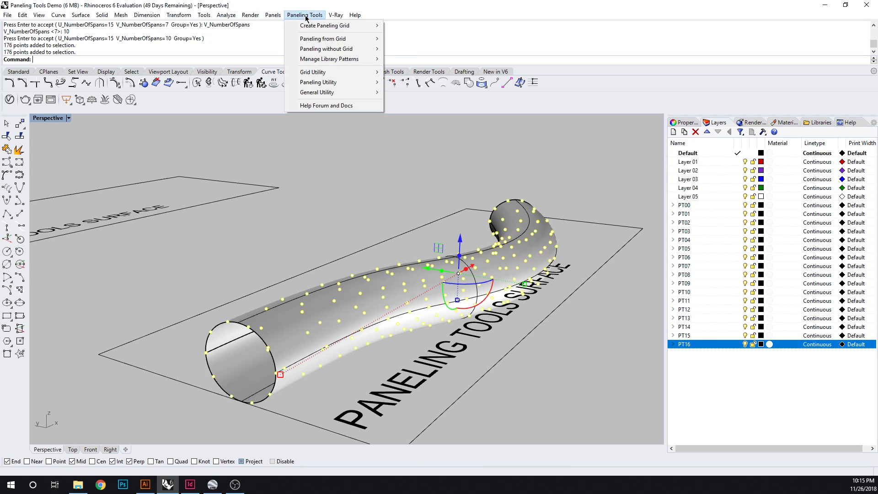
pyautogui.click(324, 40)
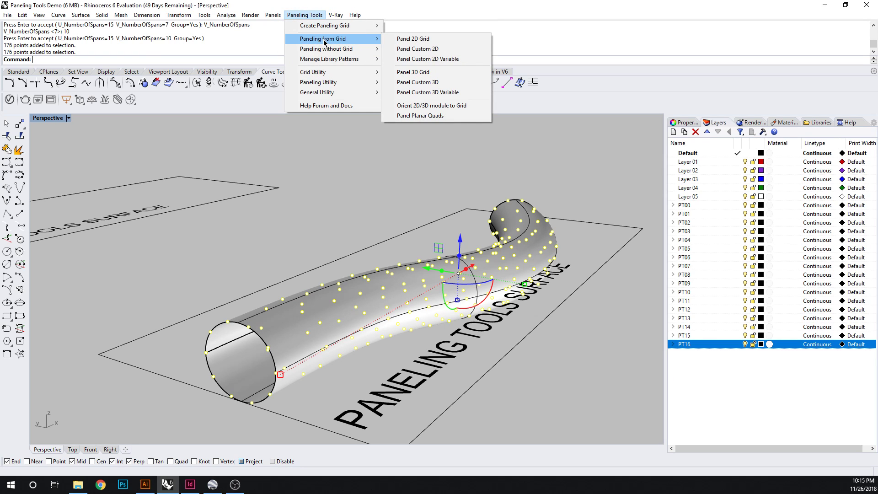
pyautogui.click(428, 41)
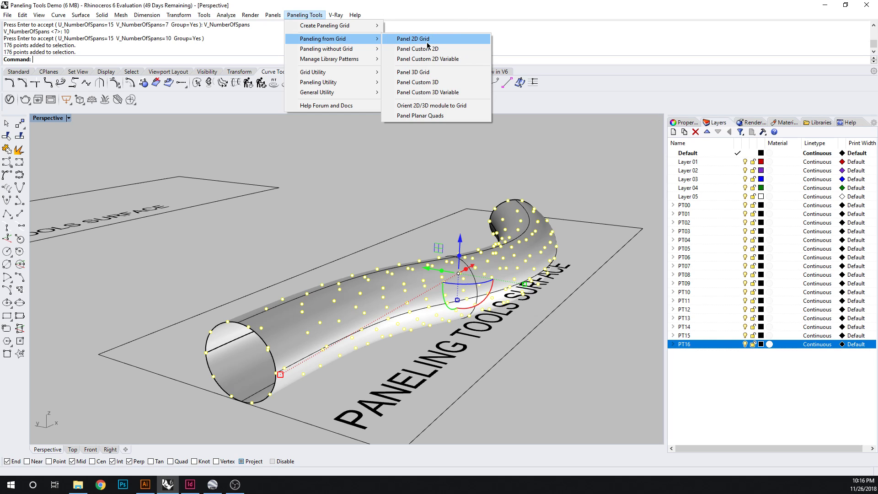
pyautogui.click(427, 43)
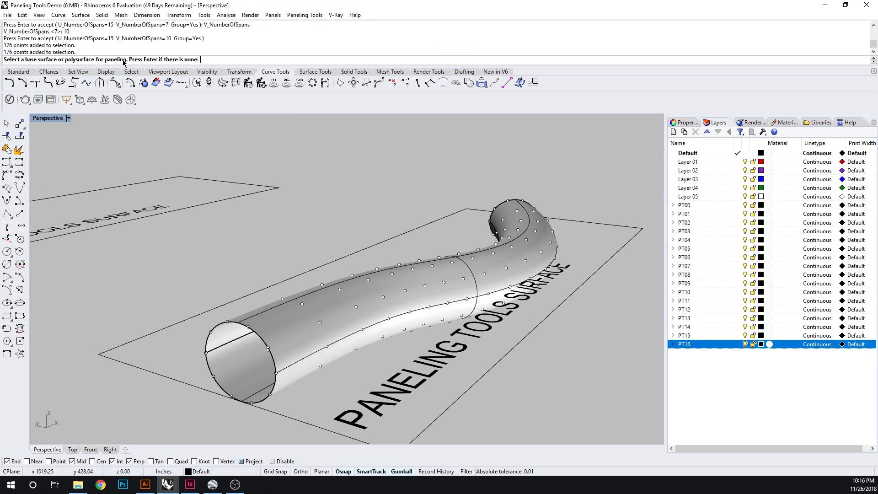
pyautogui.click(298, 334)
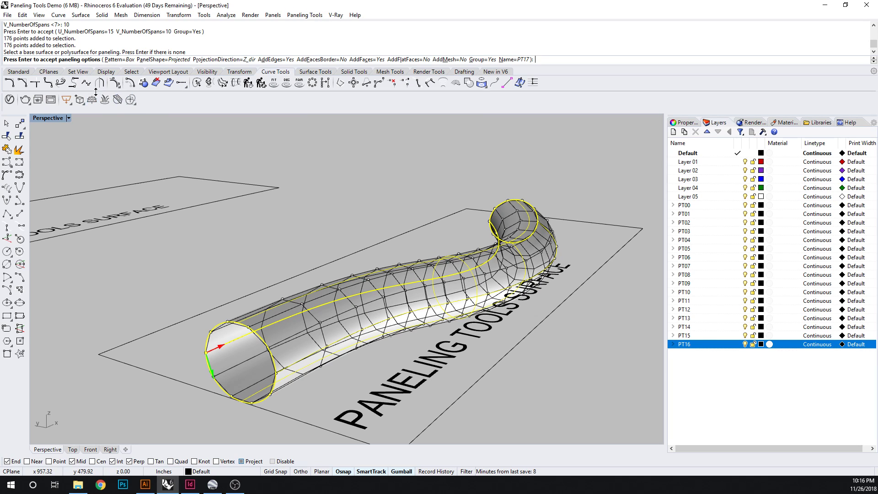
# Step: Preview the Triangle, Diamond and Hexagon patterns for the tube's panels
pyautogui.click(120, 60)
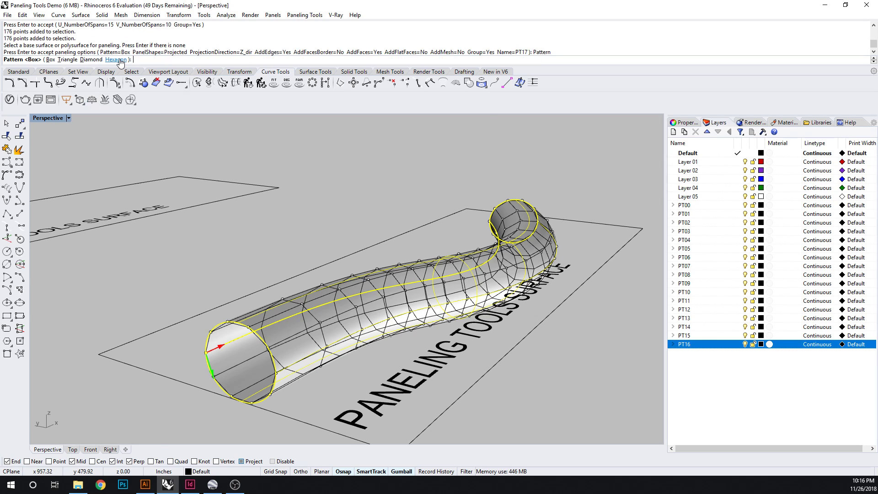
pyautogui.click(59, 61)
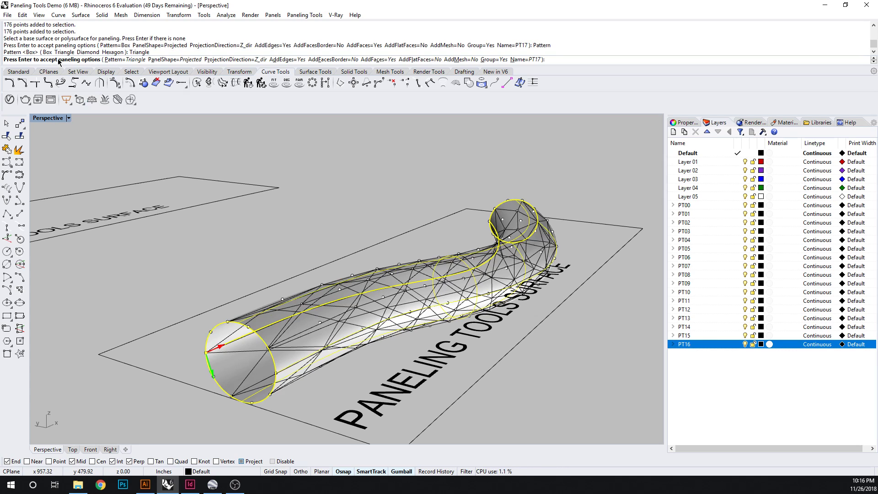
pyautogui.click(121, 60)
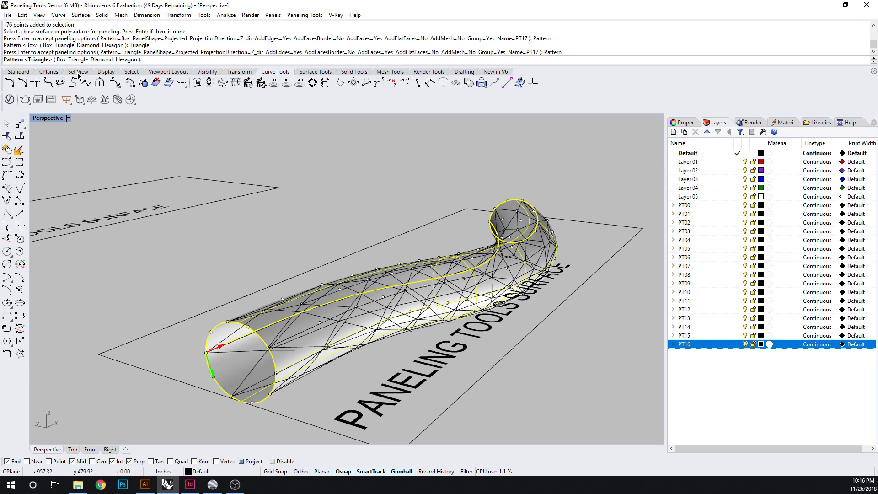
pyautogui.click(102, 60)
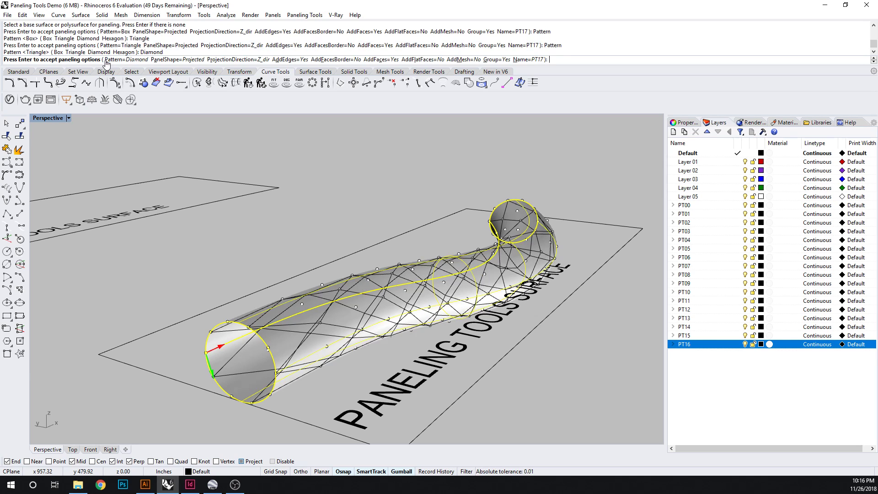
pyautogui.click(110, 60)
pyautogui.click(126, 60)
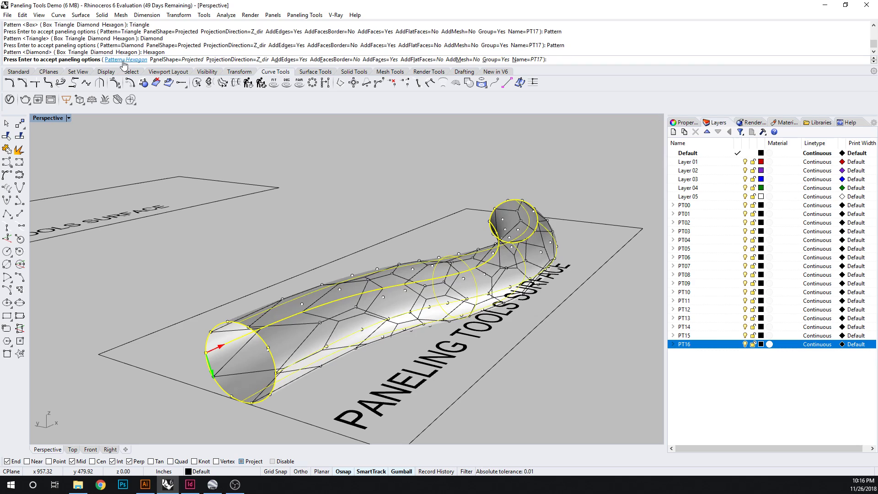
pyautogui.moveTo(425, 384); pyautogui.dragTo(414, 344, button='right')
pyautogui.scroll(3, 349, 392)
pyautogui.moveTo(349, 392); pyautogui.dragTo(501, 273, button='right')
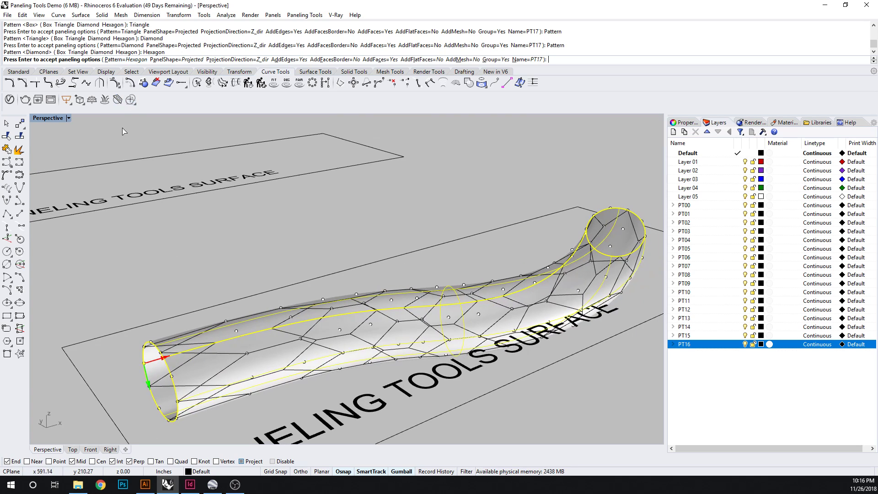
# Step: Preview the Triangle pattern again and set the panel pattern to Diamond
pyautogui.click(124, 59)
pyautogui.click(80, 60)
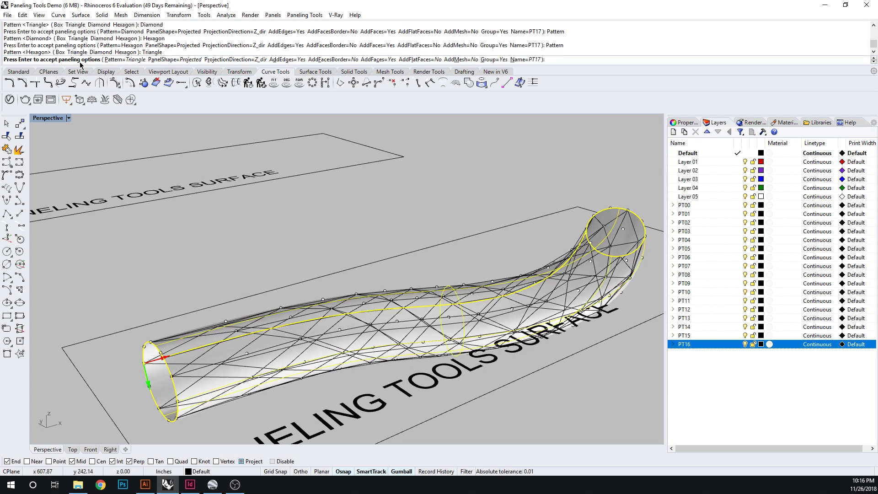
pyautogui.click(114, 60)
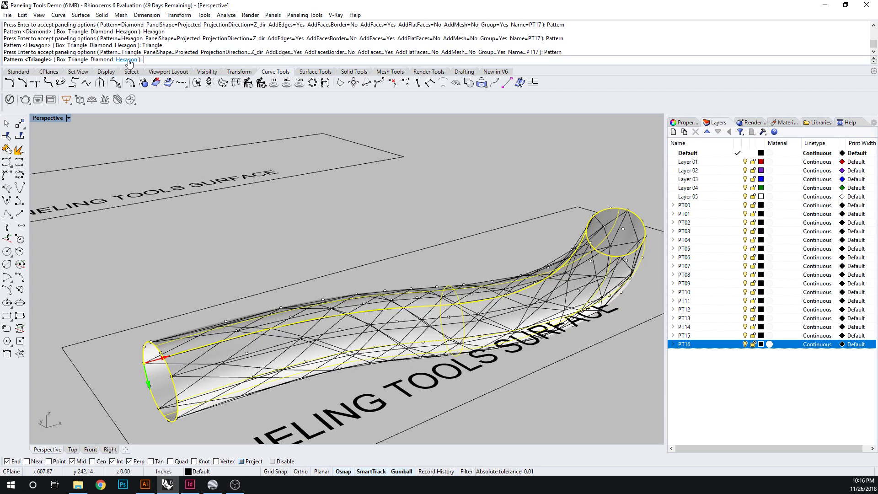
pyautogui.click(96, 60)
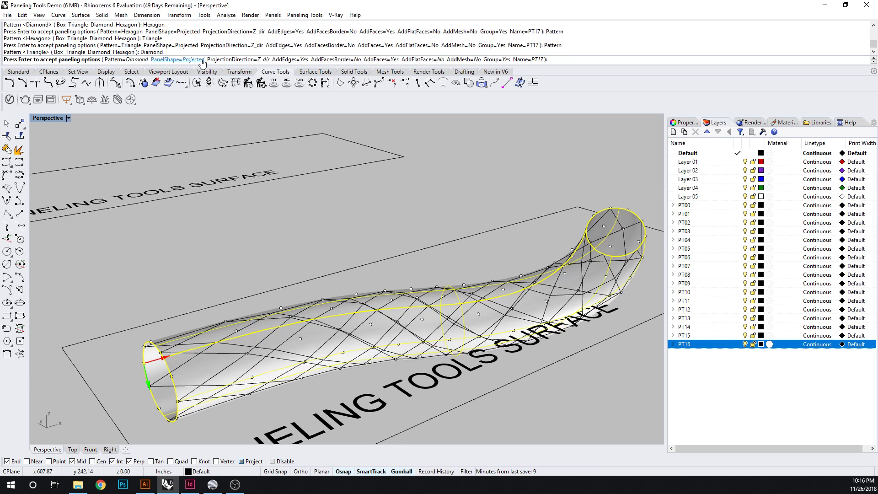
# Step: Try the Iso panel shape, return it to Projected, and inspect the diamond edges along the tube up close
pyautogui.click(190, 59)
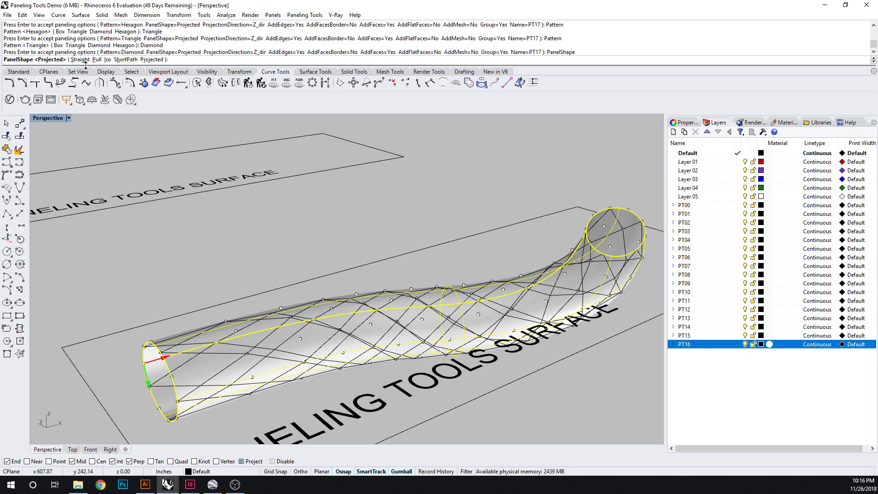
pyautogui.click(107, 60)
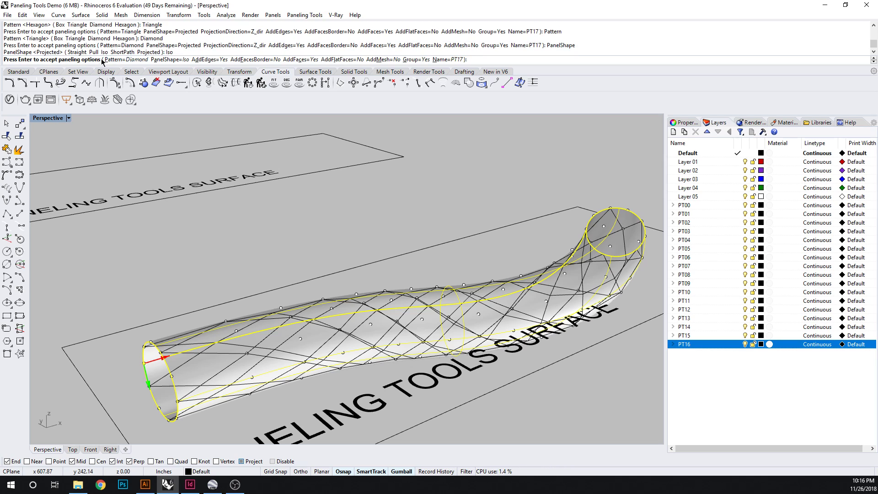
pyautogui.click(171, 62)
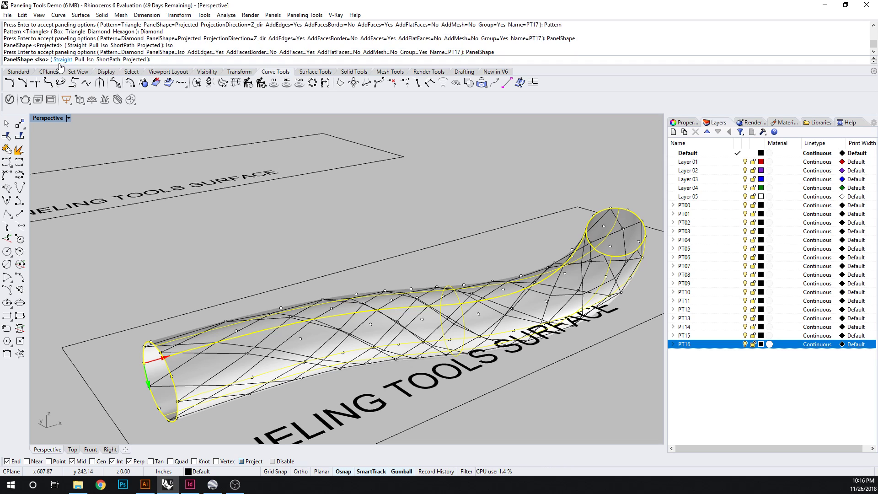
pyautogui.click(135, 60)
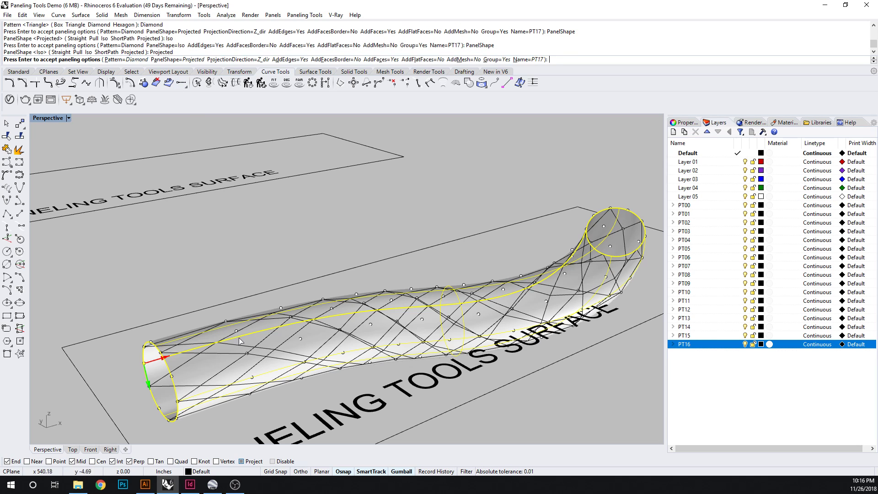
pyautogui.scroll(5, 235, 380)
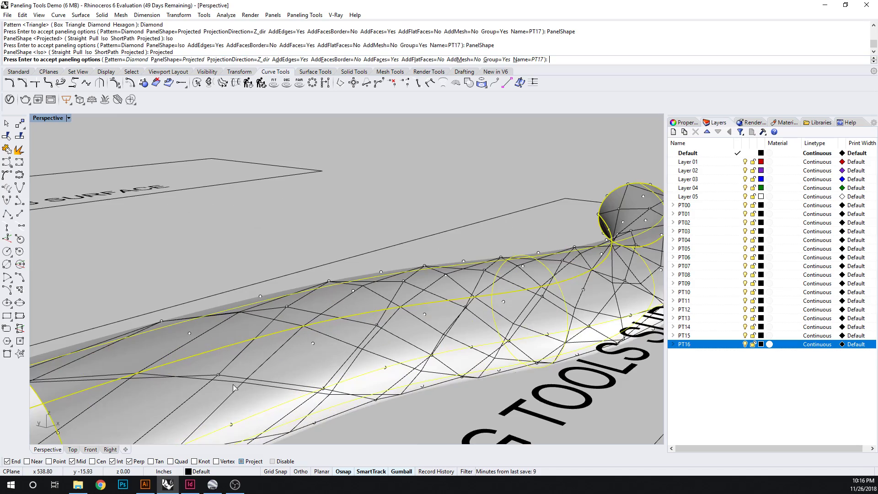
pyautogui.keyDown('shift'); pyautogui.moveTo(233, 392); pyautogui.dragTo(327, 336, button='right'); pyautogui.keyUp('shift')
pyautogui.moveTo(169, 425); pyautogui.dragTo(330, 289, button='right')
pyautogui.moveTo(279, 324); pyautogui.dragTo(258, 412, button='right')
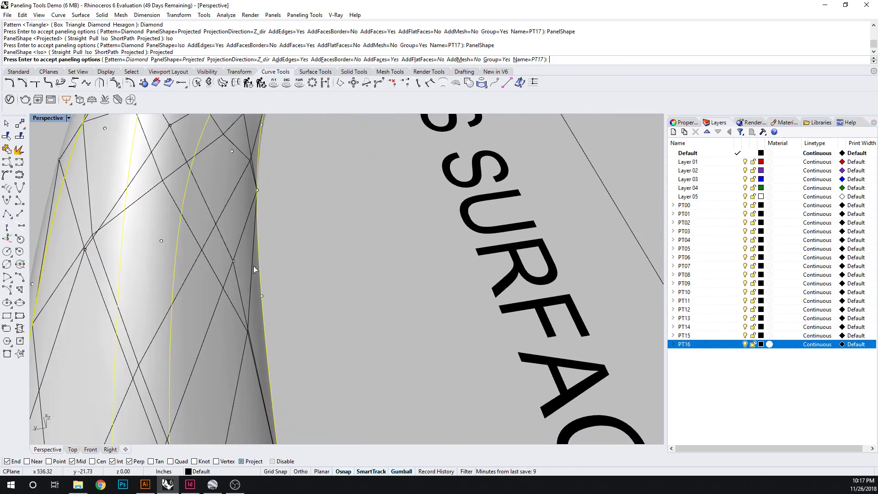
# Step: Set the panel shape to Iso and check the panel preview along the tube
pyautogui.click(177, 59)
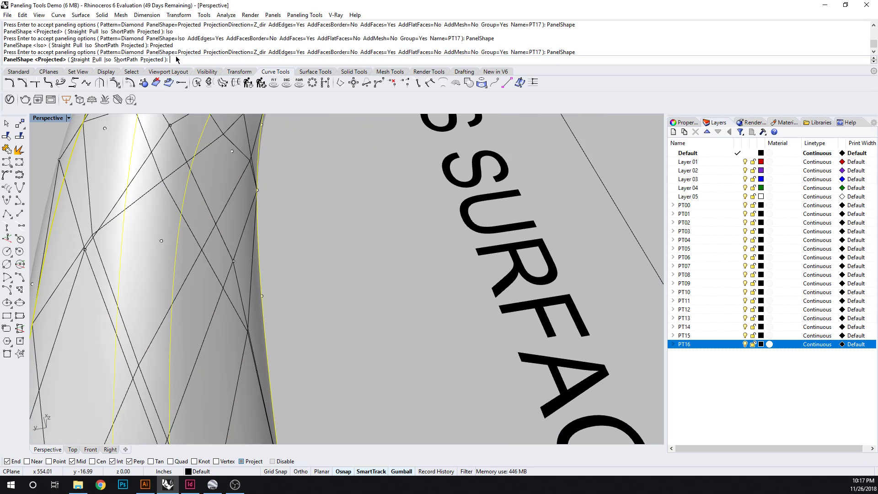
pyautogui.click(107, 60)
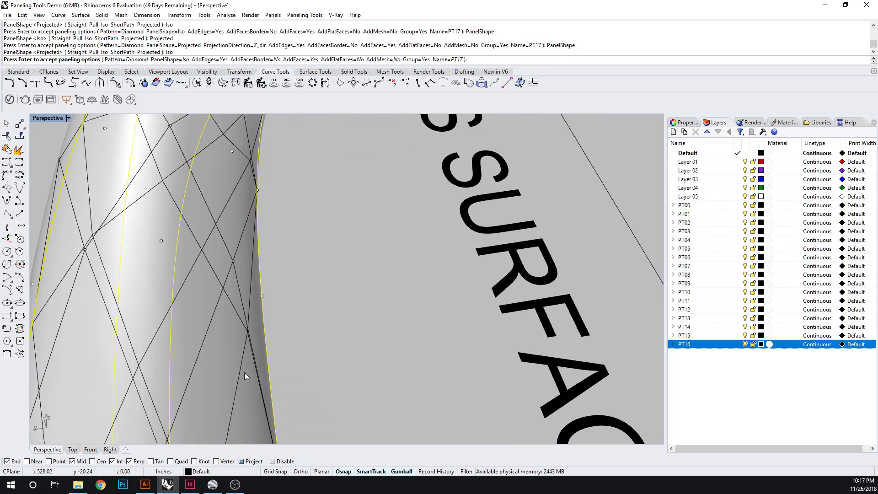
pyautogui.moveTo(244, 372); pyautogui.dragTo(220, 341, button='right')
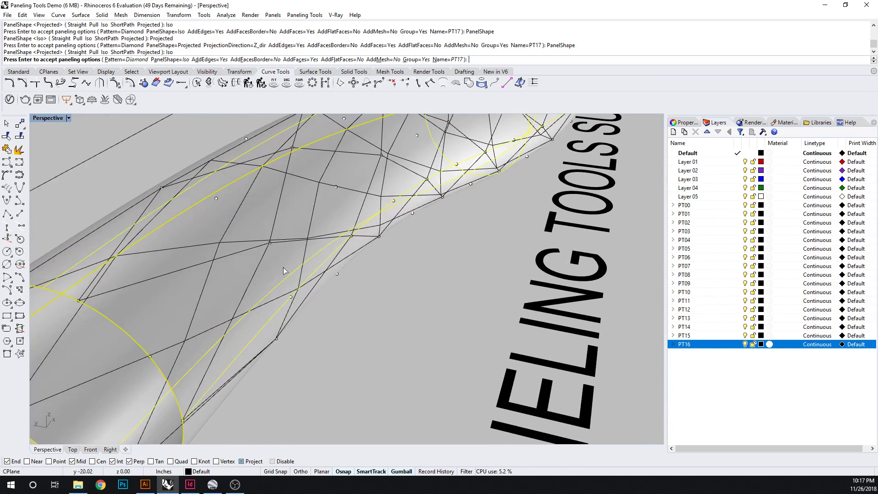
pyautogui.keyDown('shift'); pyautogui.moveTo(285, 270); pyautogui.dragTo(262, 302, button='right'); pyautogui.keyUp('shift')
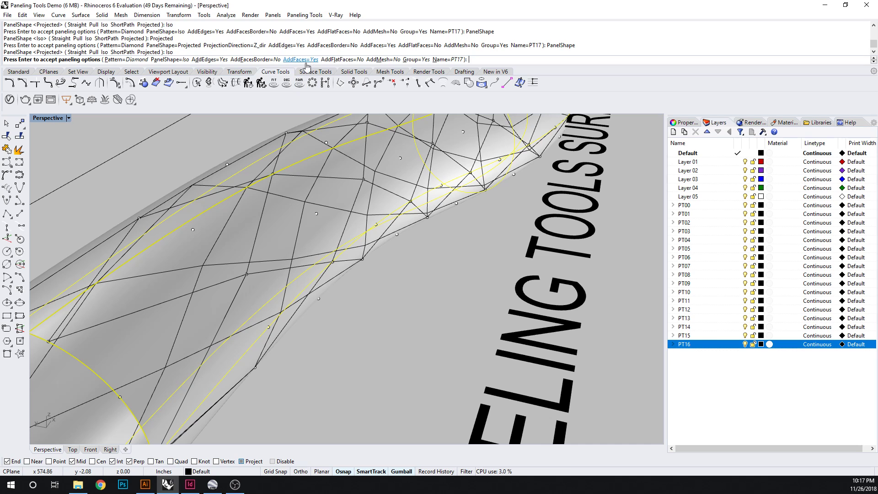
# Step: Enable flat faces with the TangentToCenter method and create the grouped diamond panels on the tube
pyautogui.click(339, 60)
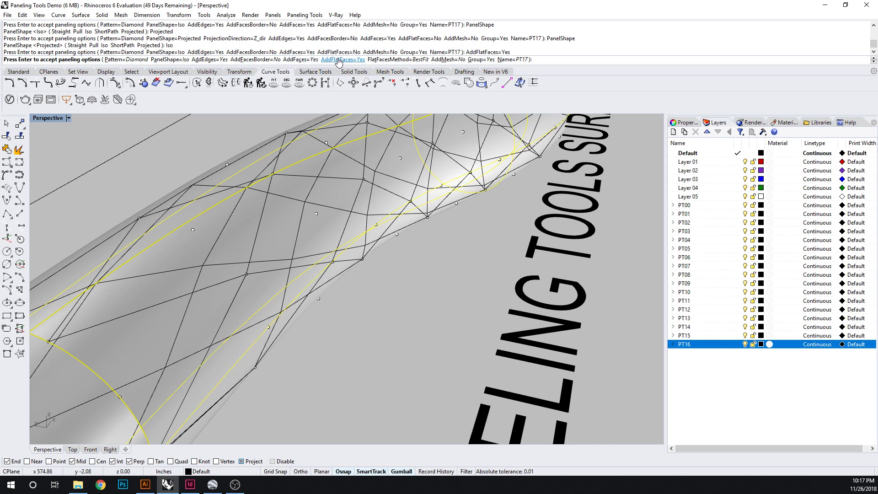
pyautogui.click(339, 60)
pyautogui.click(339, 59)
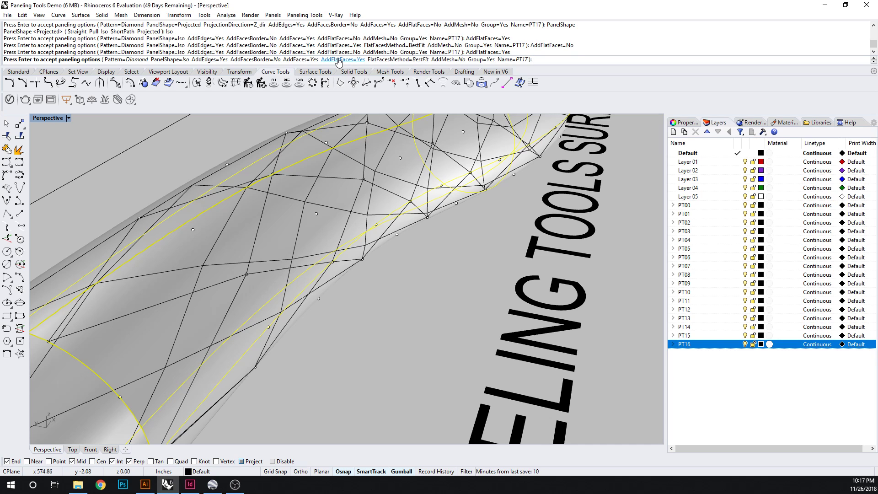
pyautogui.click(389, 60)
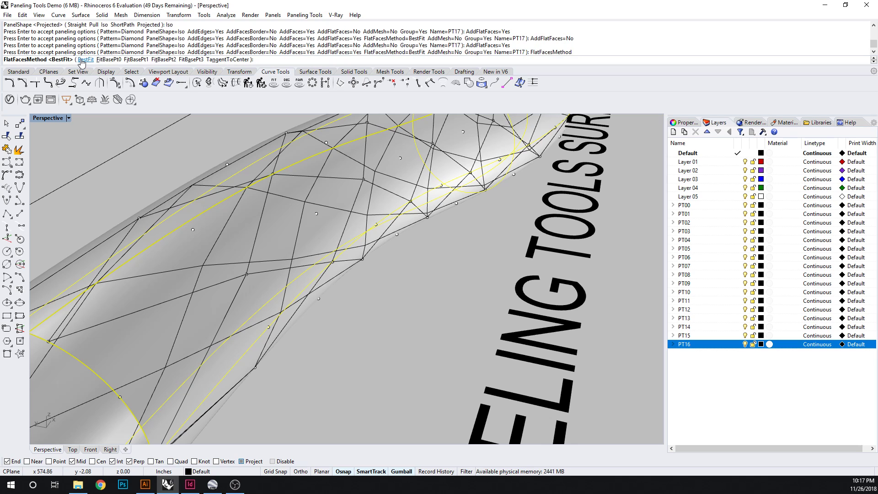
pyautogui.click(231, 59)
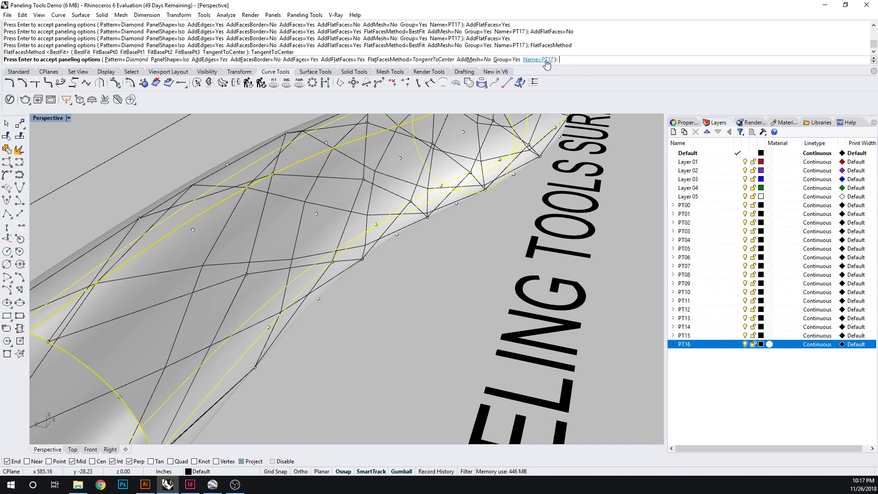
pyautogui.press('Return')
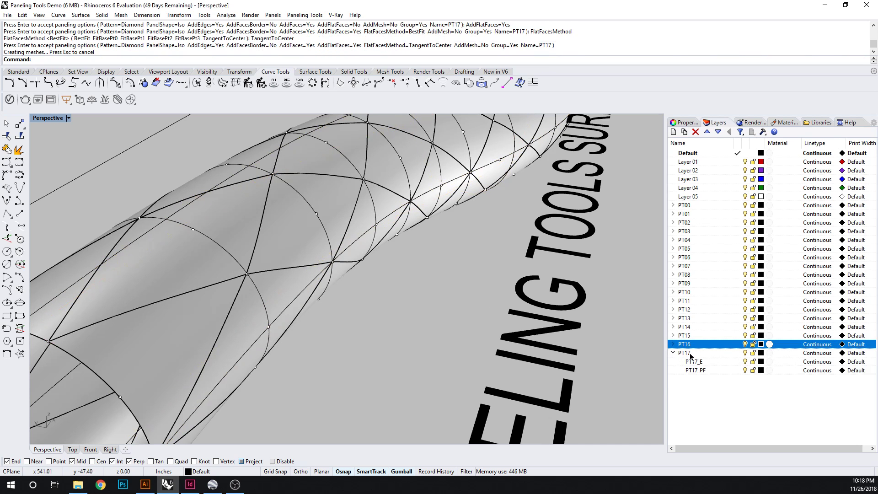
# Step: Examine the diamond panels along the tube and select the original tube surface beneath them
pyautogui.scroll(-3, 447, 351)
pyautogui.moveTo(445, 351); pyautogui.dragTo(451, 324, button='right')
pyautogui.scroll(3, 326, 365)
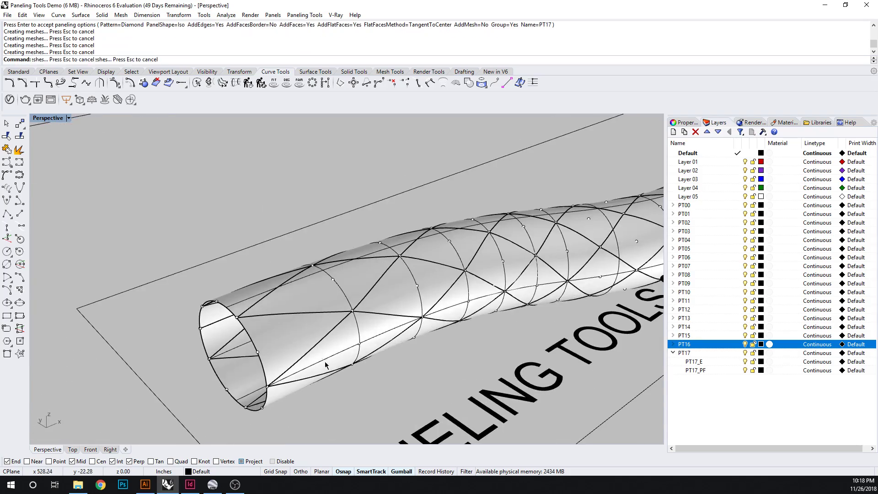
pyautogui.moveTo(326, 364); pyautogui.dragTo(354, 358, button='right')
pyautogui.click(325, 351)
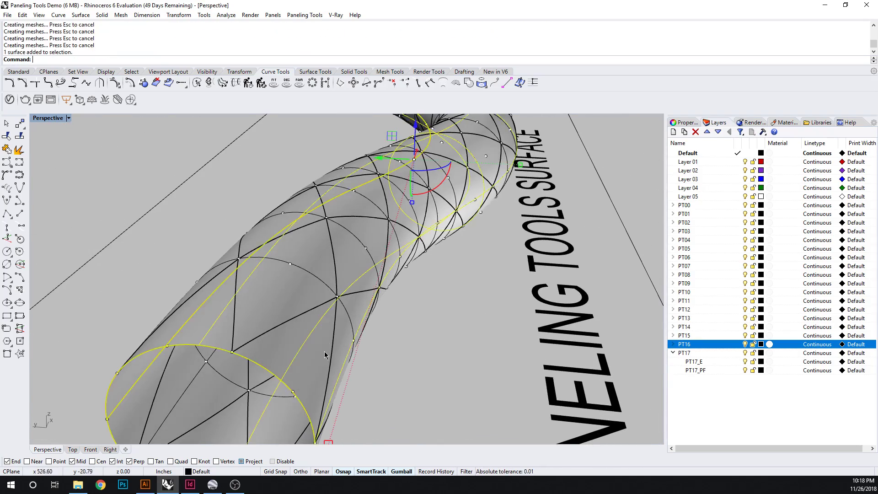
# Step: Select the grouped diamond edge curves on the tube and look at them along its whole length
pyautogui.click(332, 351)
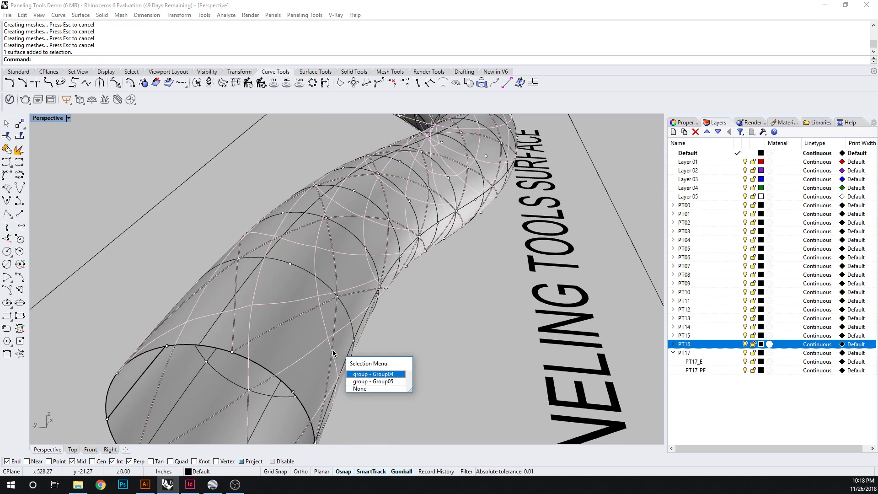
pyautogui.click(365, 375)
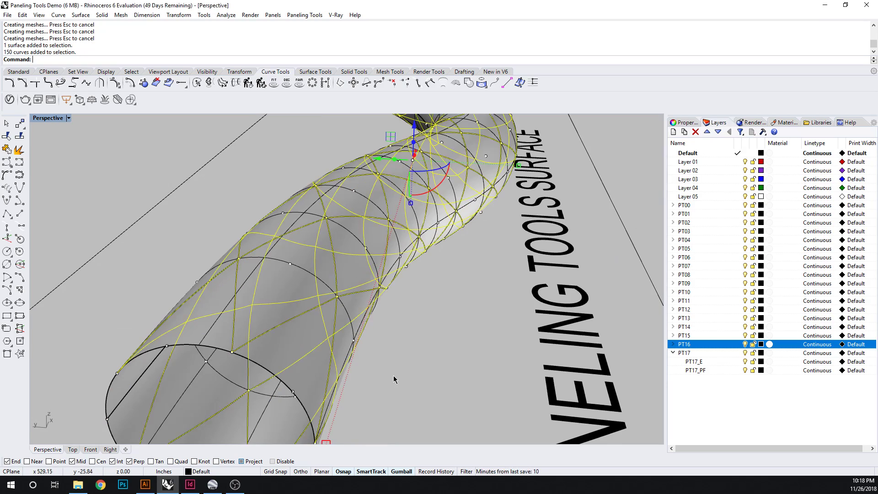
pyautogui.moveTo(393, 375); pyautogui.dragTo(420, 334, button='right')
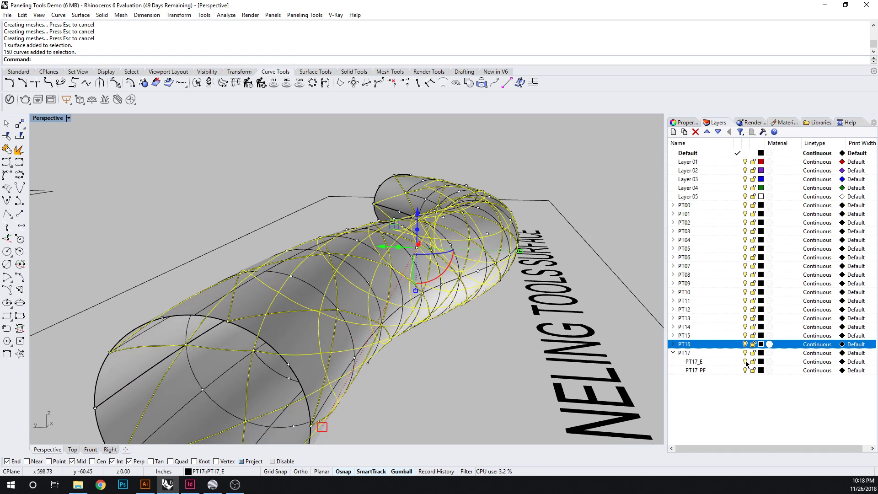
# Step: Turn off the PT17_PF panel layer and hide the original tube surface
pyautogui.click(696, 370)
pyautogui.press('Escape')
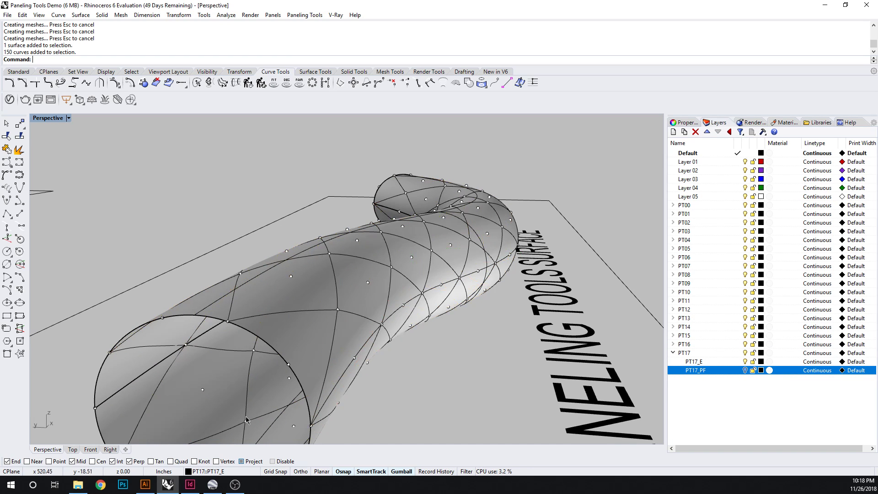
pyautogui.click(227, 405)
pyautogui.press('Return')
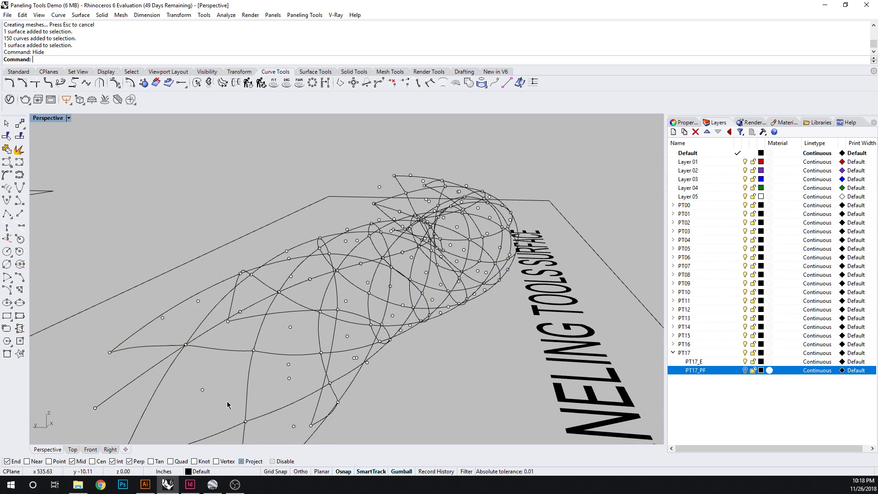
# Step: Turn the PT17_PF layer back on, toggle the visibility of PT17_E, and examine the diamond panels without the tube surface
pyautogui.click(746, 370)
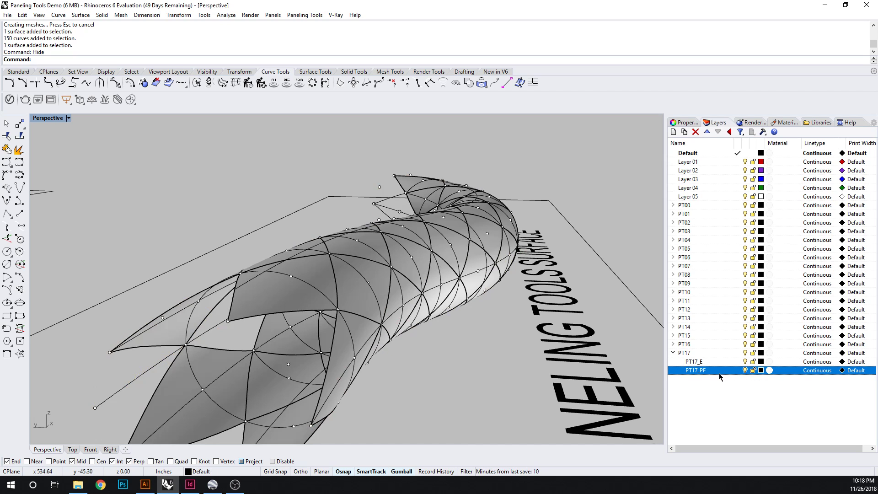
pyautogui.click(746, 362)
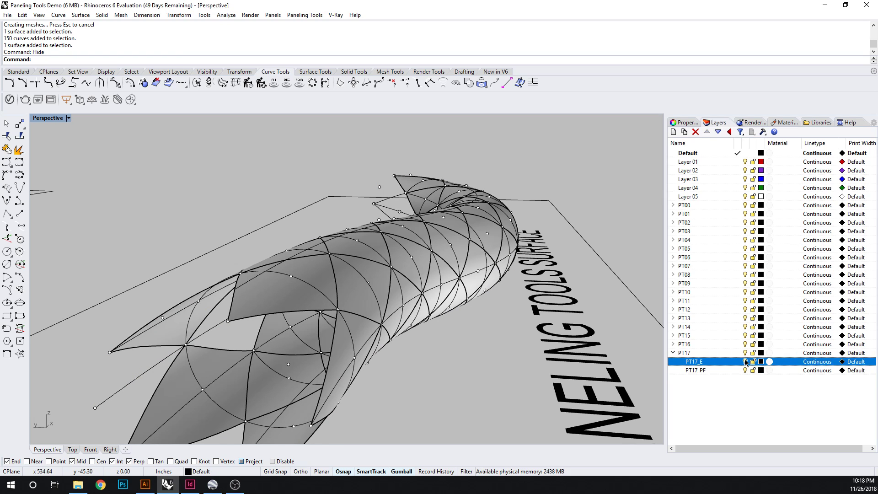
pyautogui.click(746, 362)
pyautogui.click(746, 361)
pyautogui.moveTo(546, 364); pyautogui.dragTo(457, 374, button='right')
pyautogui.scroll(-8, 439, 382)
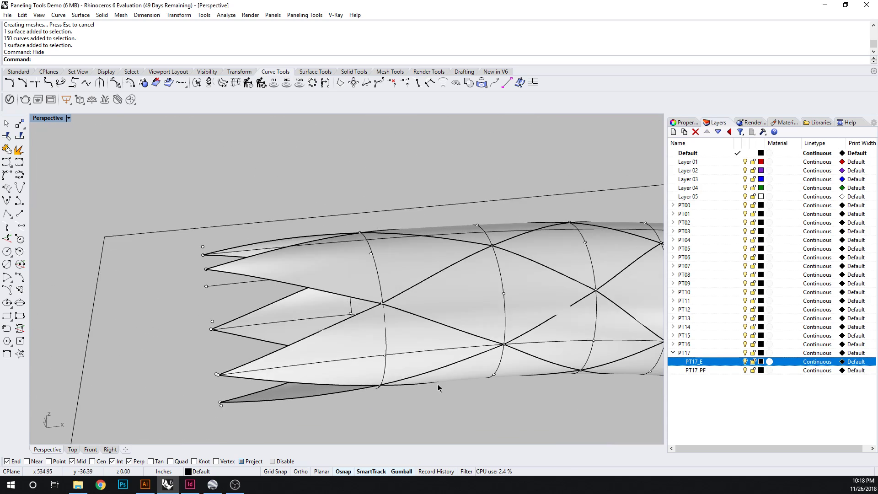
pyautogui.keyDown('shift'); pyautogui.moveTo(577, 359); pyautogui.dragTo(304, 308, button='right'); pyautogui.keyUp('shift')
pyautogui.moveTo(176, 302); pyautogui.dragTo(322, 353, button='right')
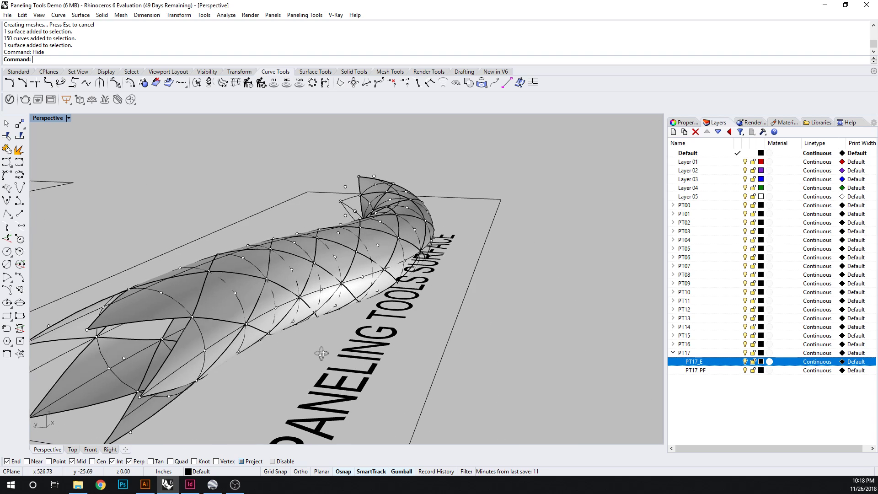
# Step: Try to offset the grouped diamond edge curves using the panel faces as the base surface
pyautogui.click(251, 290)
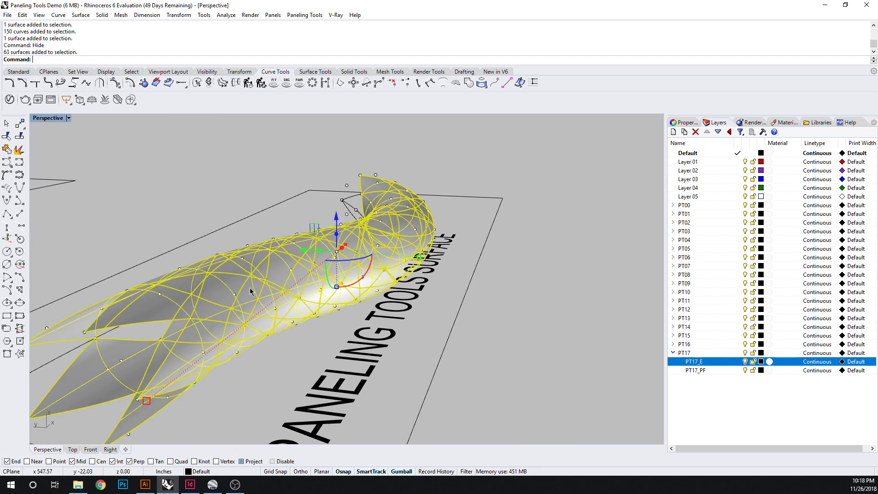
pyautogui.click(260, 343)
pyautogui.click(196, 303)
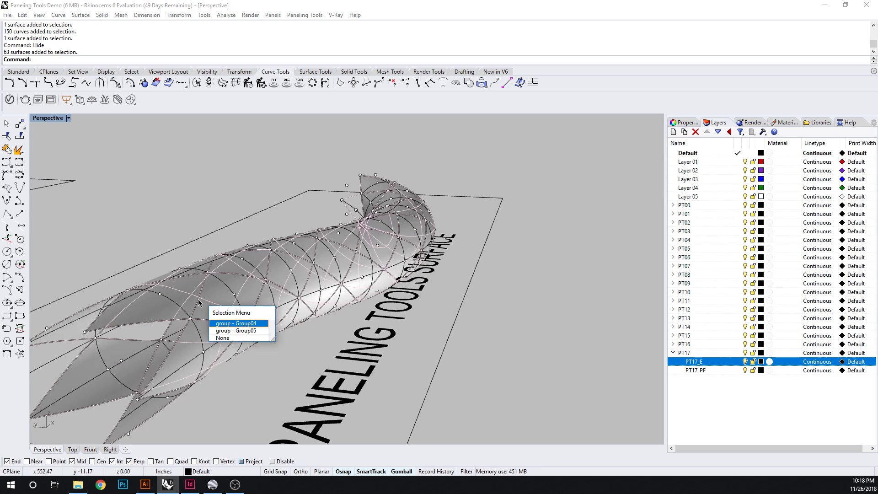
pyautogui.click(244, 322)
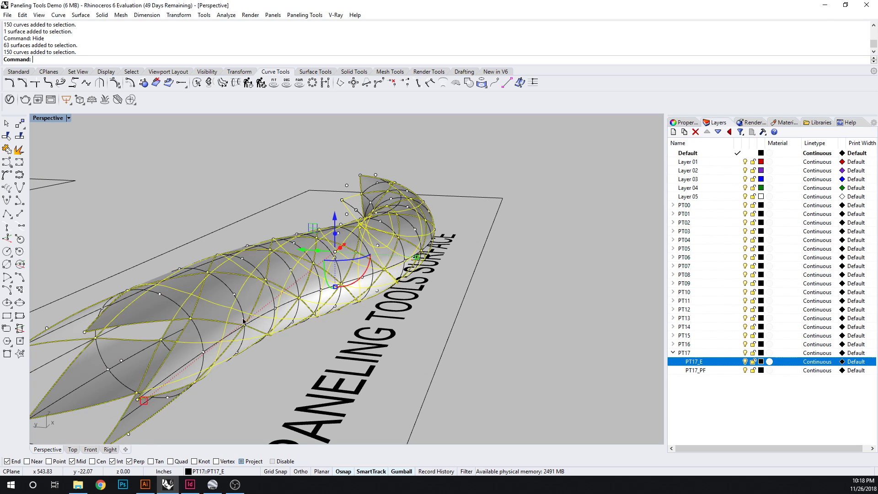
pyautogui.click(305, 15)
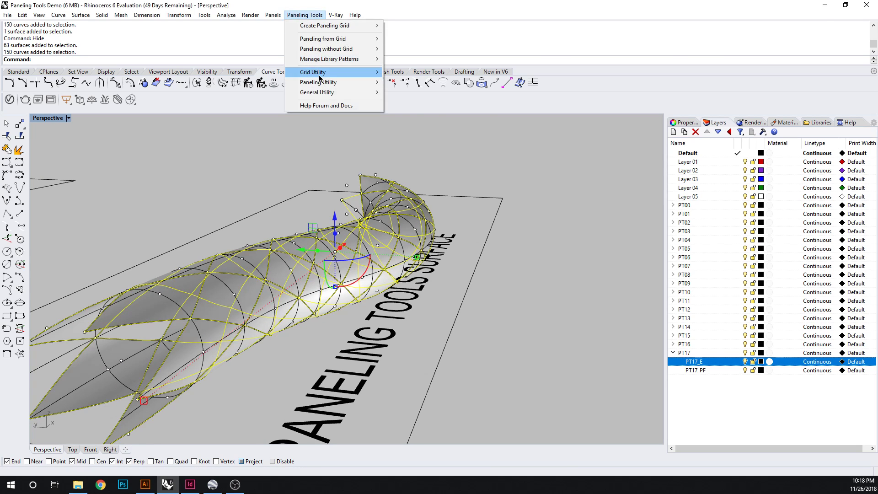
pyautogui.moveTo(324, 82)
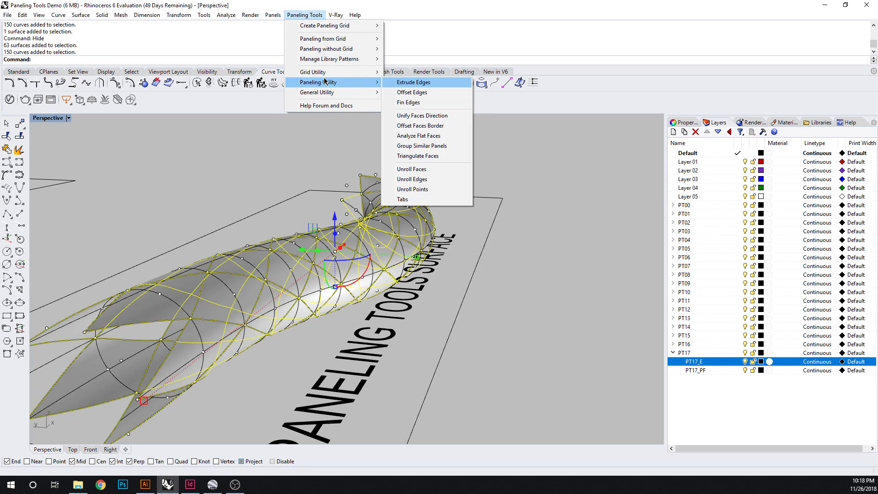
pyautogui.click(421, 94)
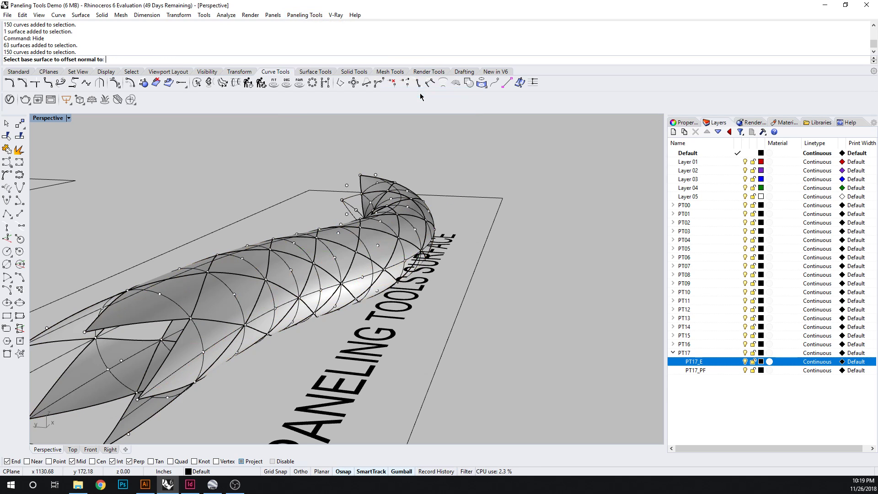
pyautogui.click(153, 308)
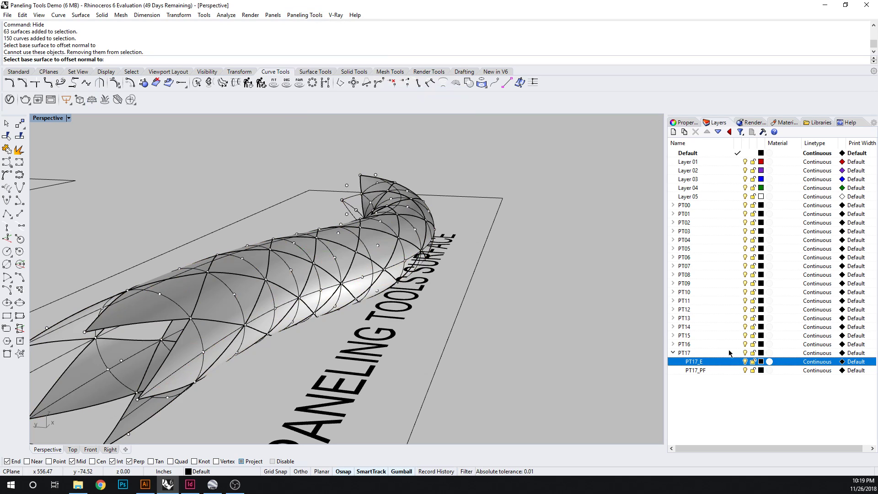
pyautogui.write('show')
pyautogui.press('Return')
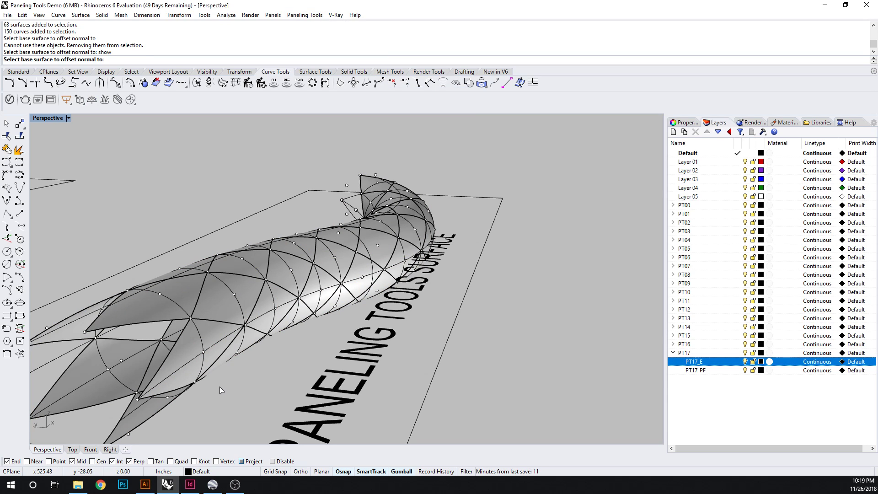
pyautogui.press('Escape')
# Step: Clear the panel selection and show the hidden tube surface
pyautogui.click(202, 344)
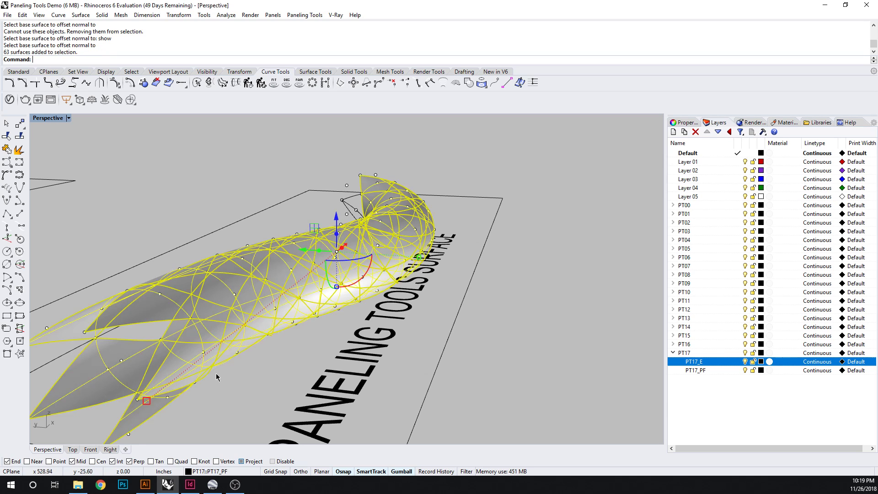
pyautogui.click(247, 405)
pyautogui.write('show')
pyautogui.press('Return')
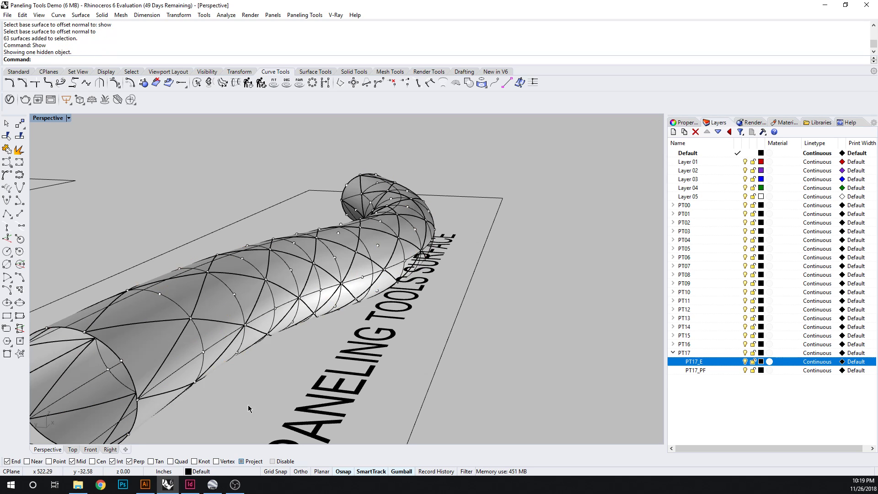
# Step: Try offsetting the grouped edge curves normal to the tube surface by a fixed distance of 1, inspect the result, and delete it
pyautogui.click(302, 16)
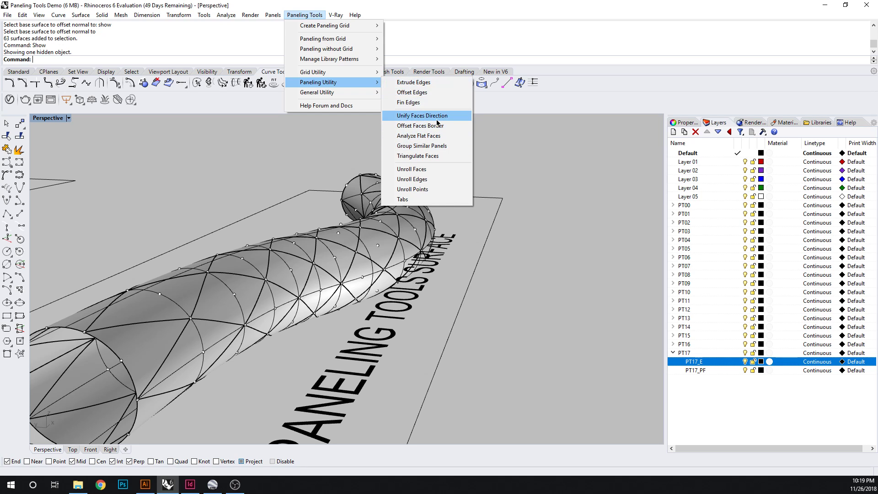
pyautogui.click(424, 93)
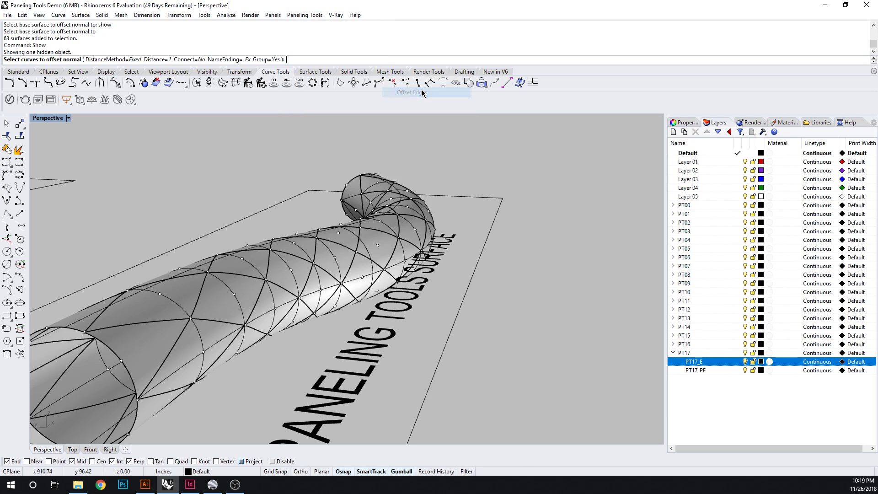
pyautogui.click(202, 297)
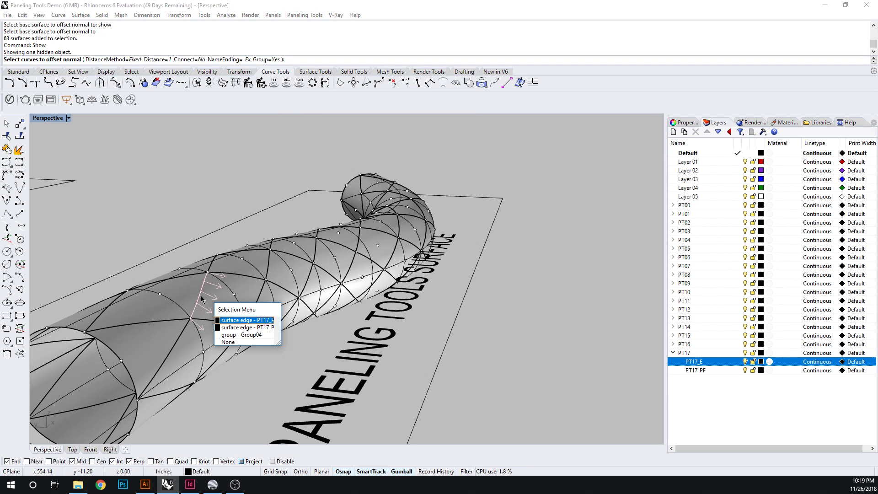
pyautogui.click(240, 336)
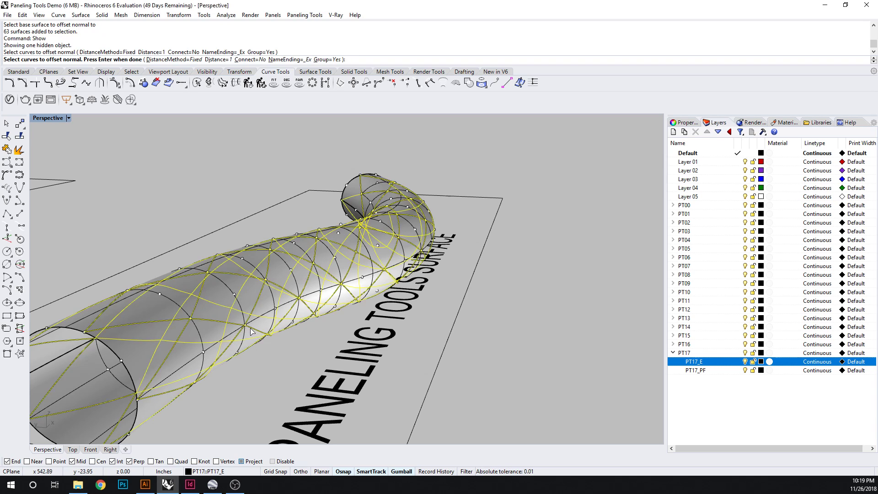
pyautogui.press('Return')
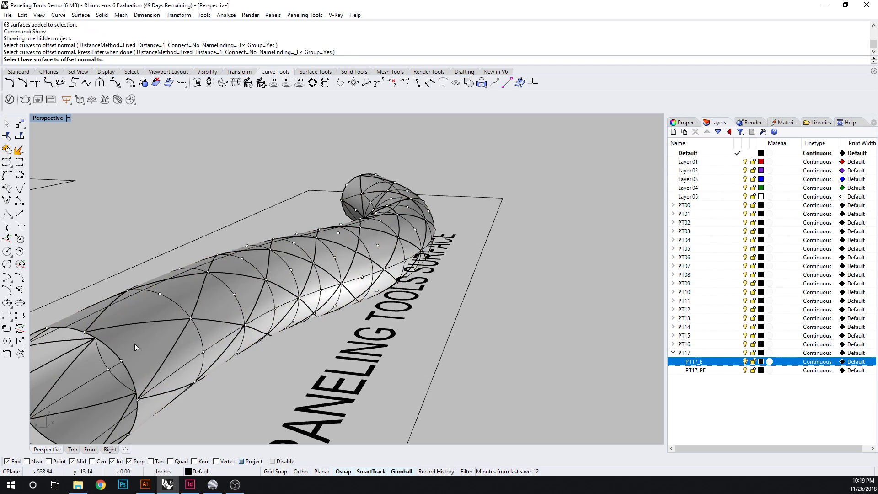
pyautogui.click(130, 345)
pyautogui.moveTo(204, 390); pyautogui.dragTo(281, 338, button='right')
pyautogui.scroll(2, 292, 339)
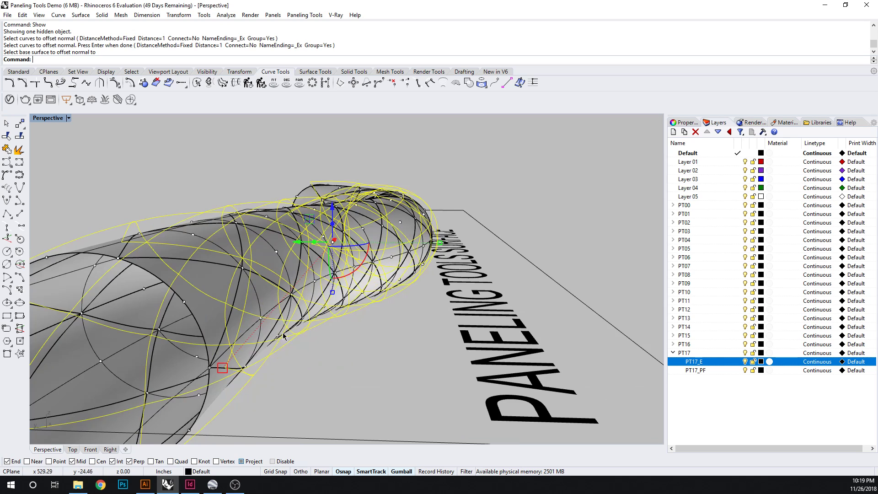
pyautogui.scroll(-4, 283, 335)
pyautogui.scroll(4, 283, 351)
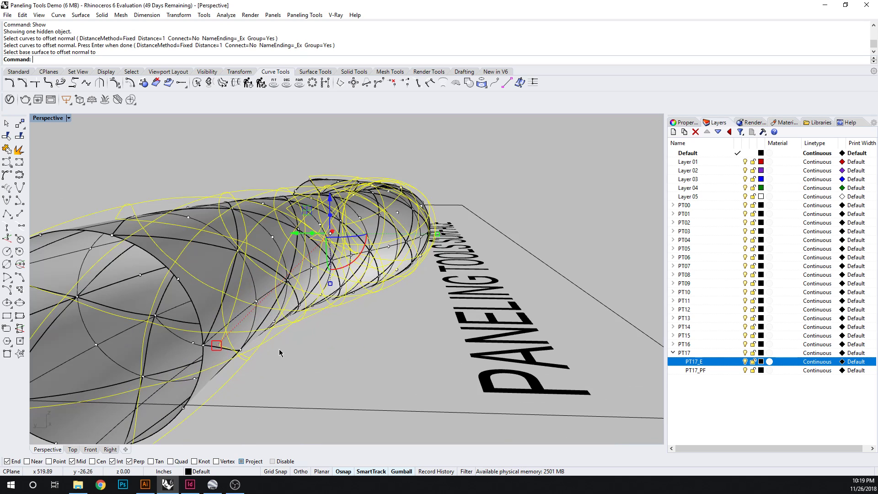
pyautogui.press('Delete')
# Step: Restart Offset Edges on the grouped diamond edge curves and set the distance method to GaussianCurvature
pyautogui.press('Return')
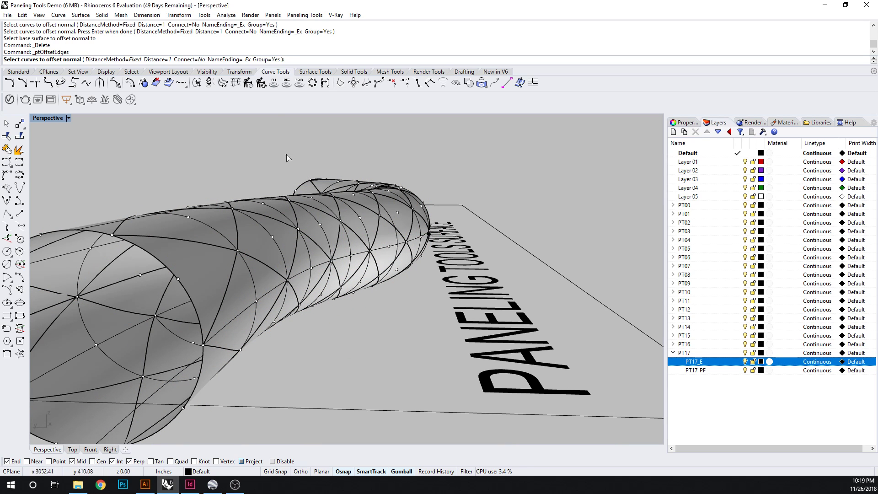
pyautogui.click(185, 243)
pyautogui.click(222, 272)
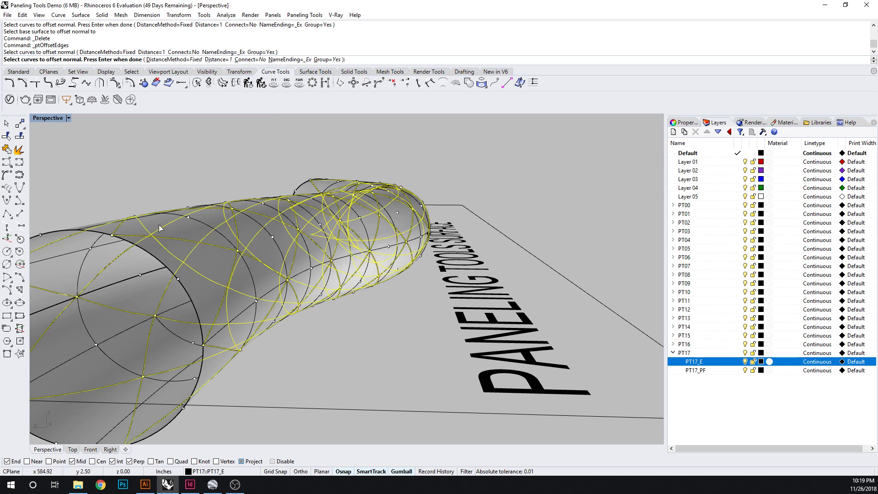
pyautogui.click(183, 61)
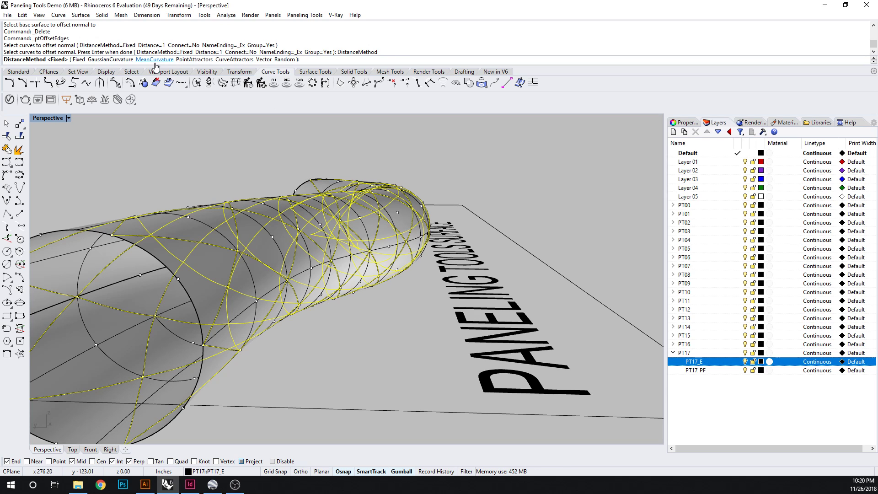
pyautogui.click(107, 60)
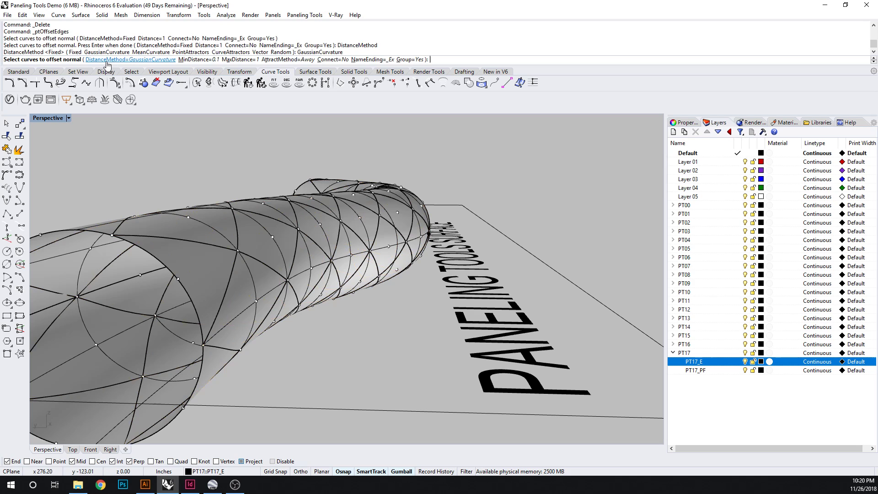
# Step: Set the edge offset's minimum distance to 1, maximum distance to 5, and attract method to Towards
pyautogui.click(198, 60)
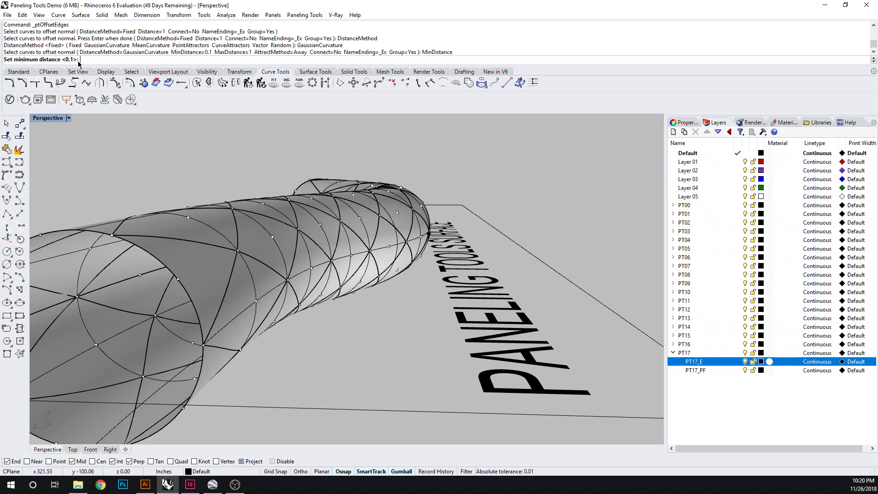
pyautogui.write('1')
pyautogui.press('Return')
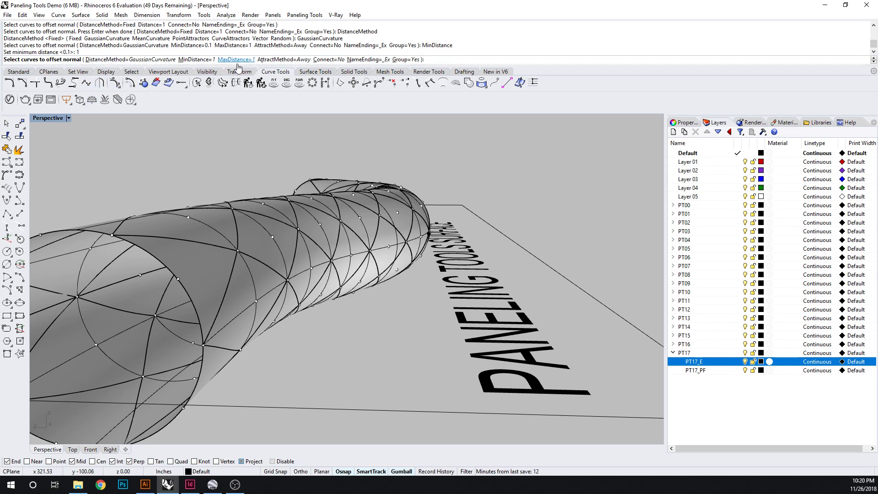
pyautogui.click(231, 60)
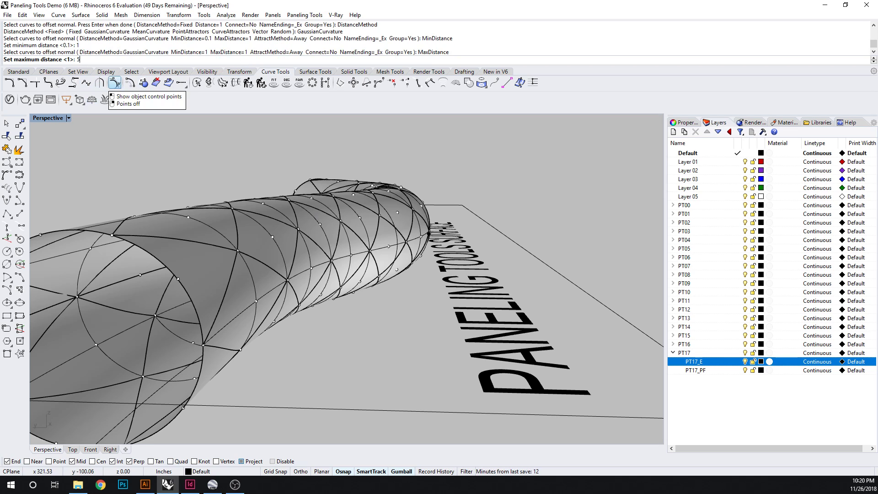
pyautogui.press('Return')
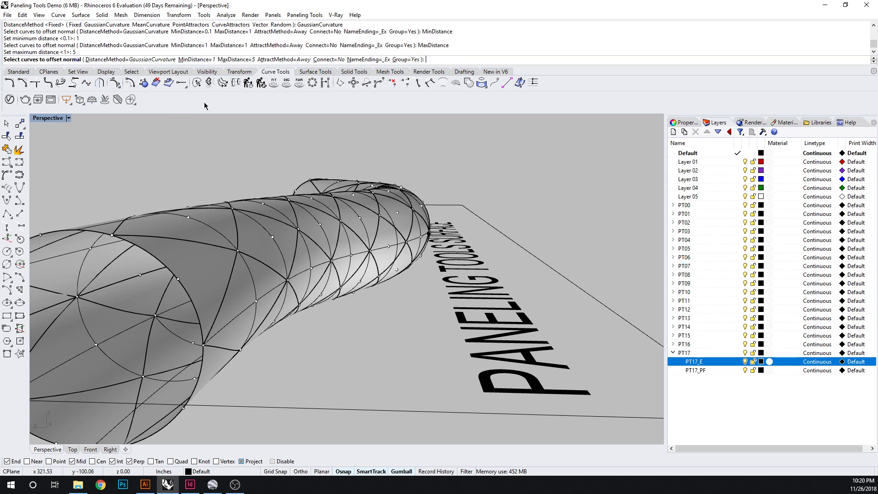
pyautogui.click(282, 60)
pyautogui.click(282, 60)
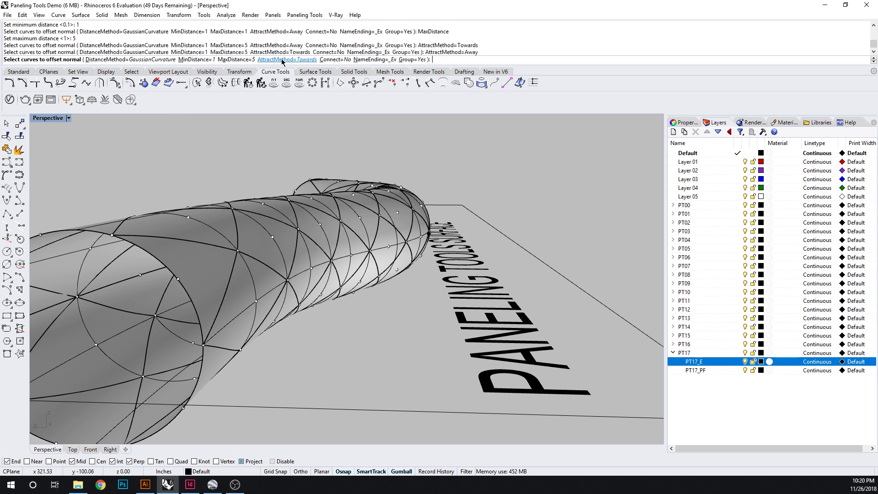
# Step: Offset the grouped diamond edge curves normal to the tube surface, with the attract method set to Away and Connect set to Yes
pyautogui.click(329, 60)
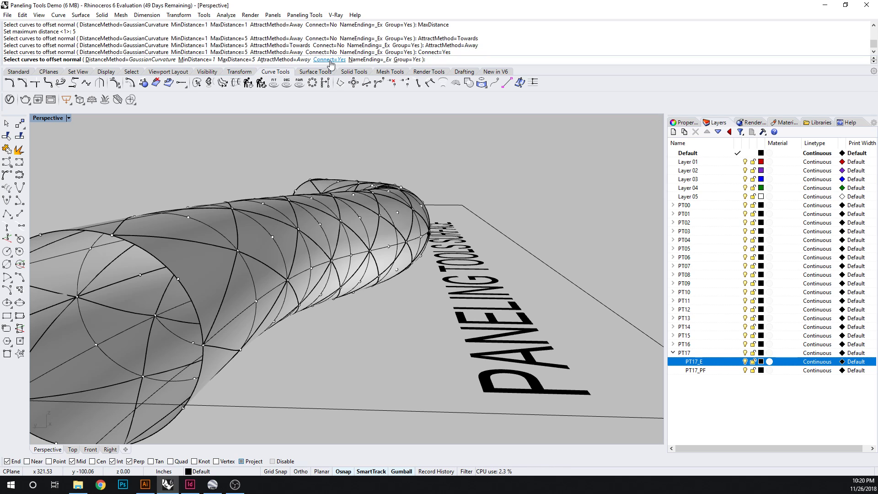
pyautogui.press('Return')
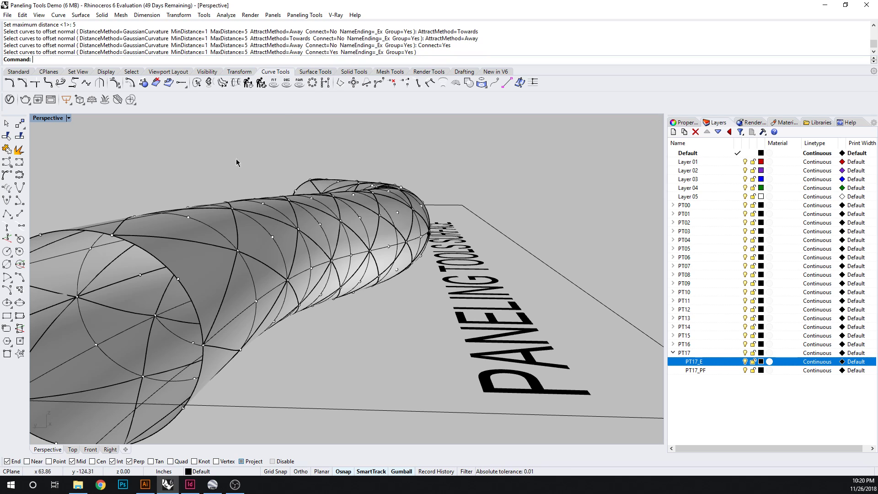
pyautogui.click(233, 267)
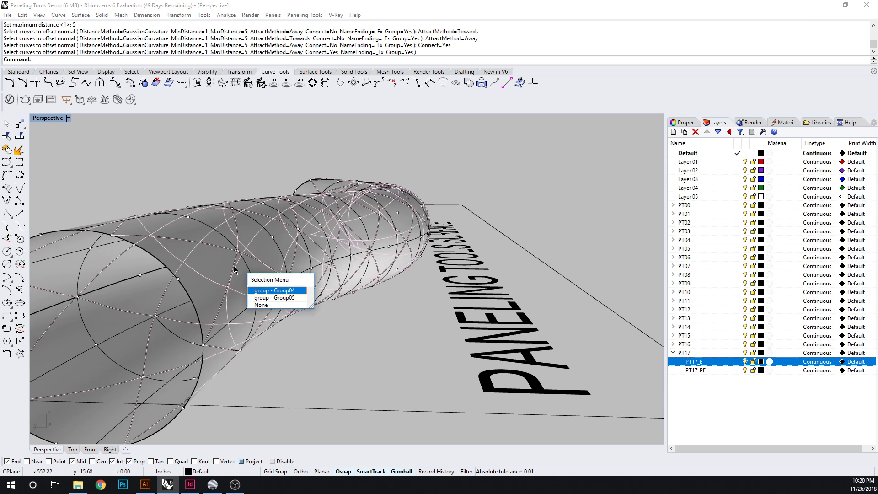
pyautogui.click(264, 295)
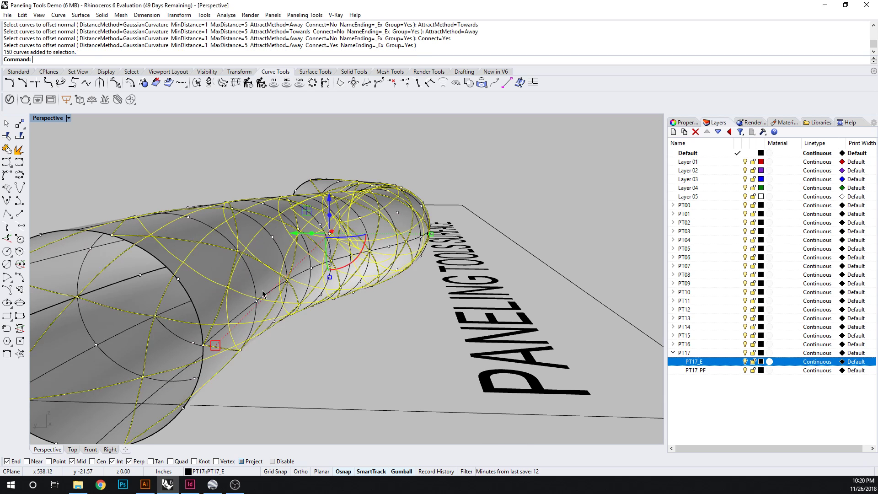
pyautogui.press('Return')
pyautogui.click(205, 282)
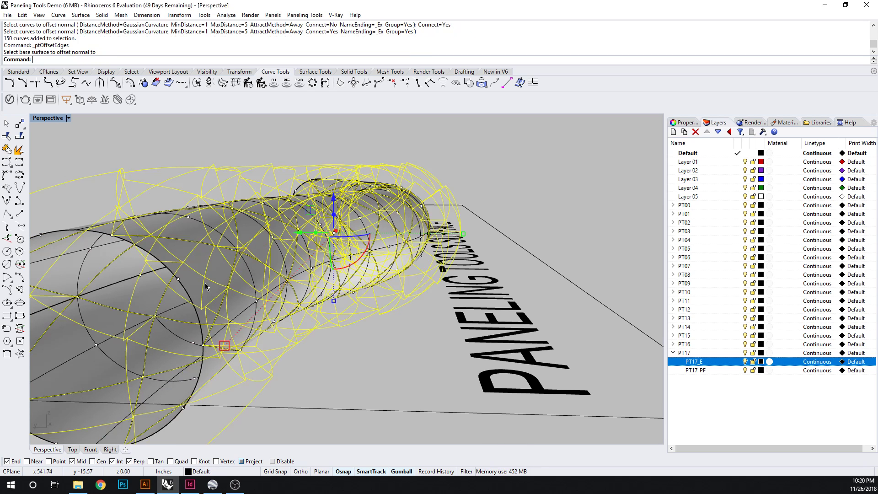
pyautogui.moveTo(369, 366); pyautogui.dragTo(407, 351, button='right')
pyautogui.press('Escape')
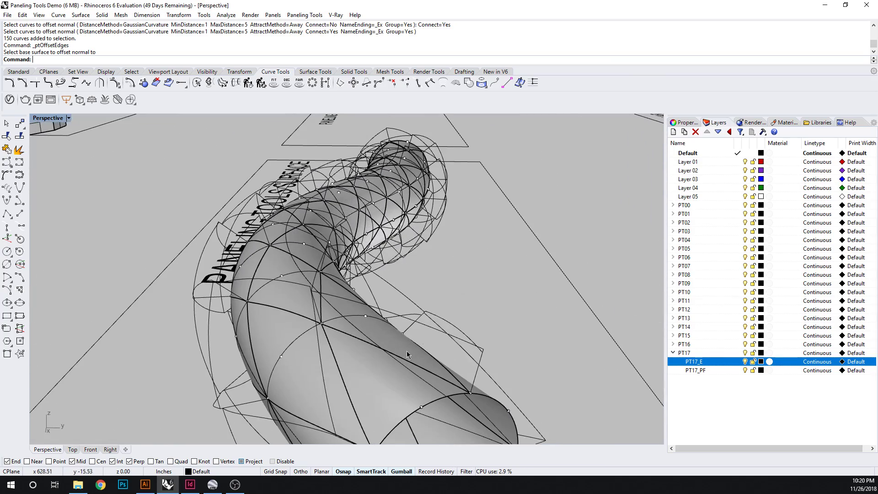
# Step: Pipe the connected offset edge curves around the tube with a diameter of 0.5 inches
pyautogui.click(431, 315)
pyautogui.moveTo(455, 316); pyautogui.dragTo(468, 304, button='right')
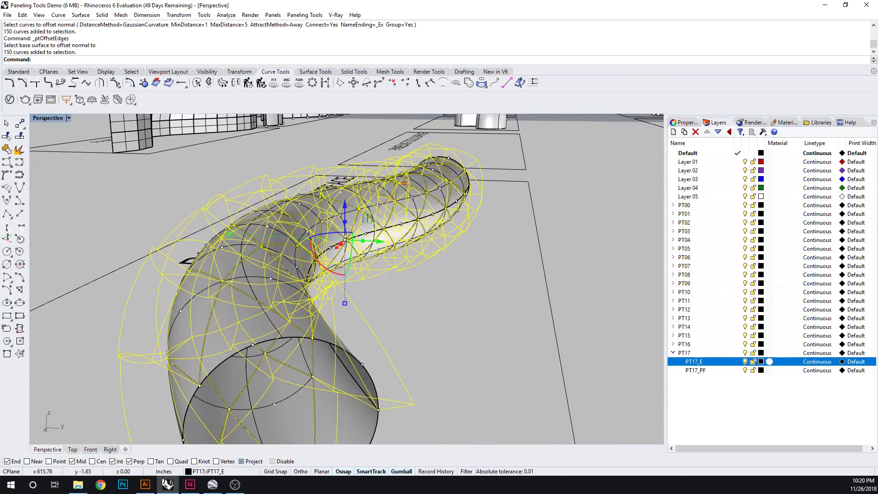
pyautogui.write('icture')
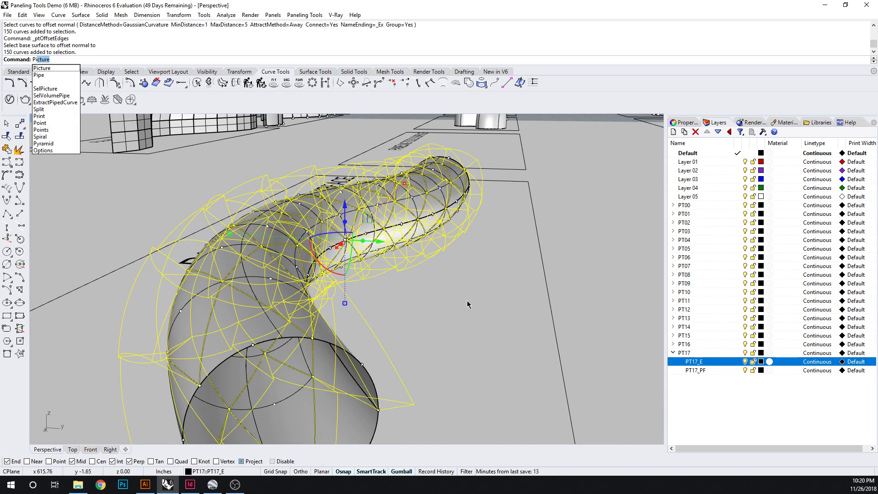
pyautogui.write('pe')
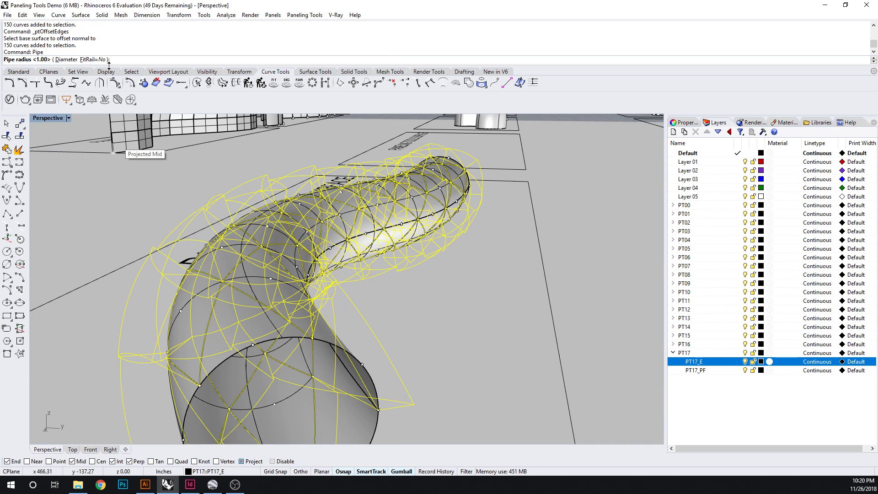
pyautogui.click(60, 60)
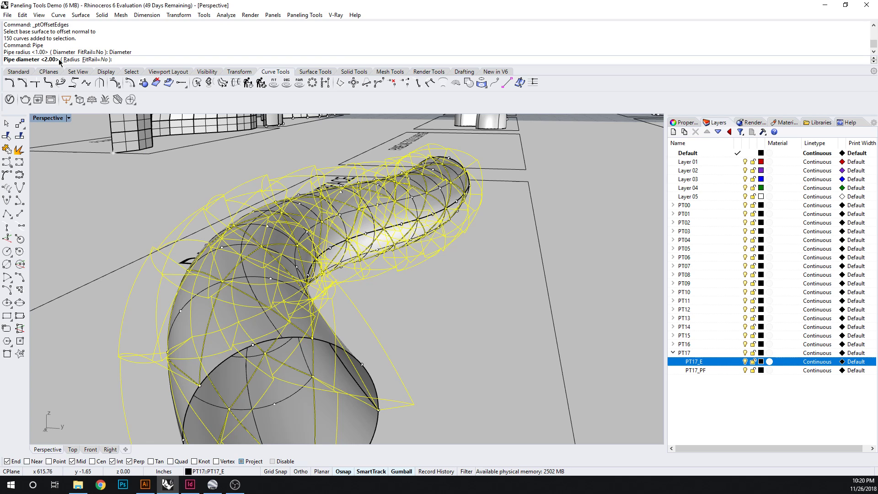
pyautogui.write('.5')
pyautogui.press('Return')
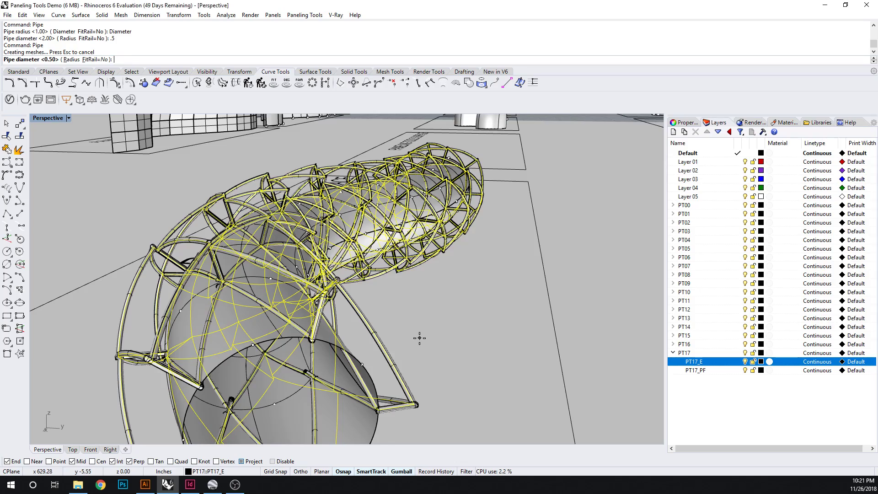
pyautogui.moveTo(420, 338); pyautogui.dragTo(329, 311, button='right')
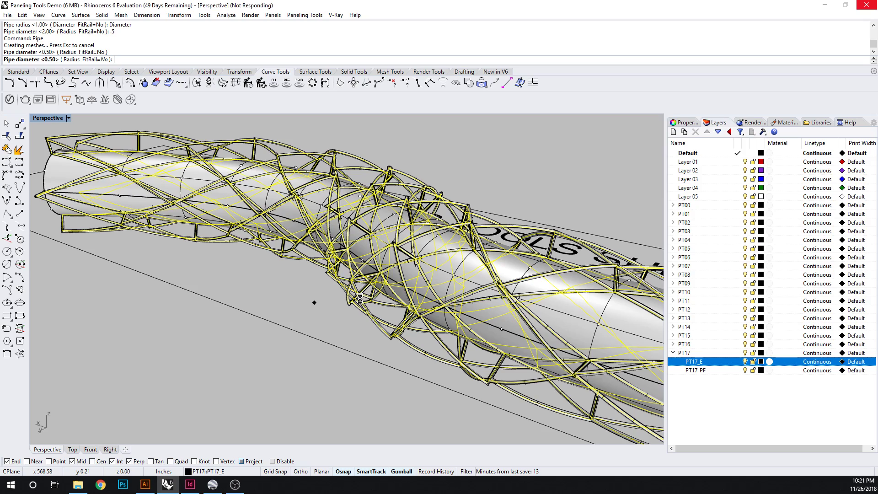
pyautogui.press('Escape')
pyautogui.moveTo(373, 355); pyautogui.dragTo(320, 319, button='right')
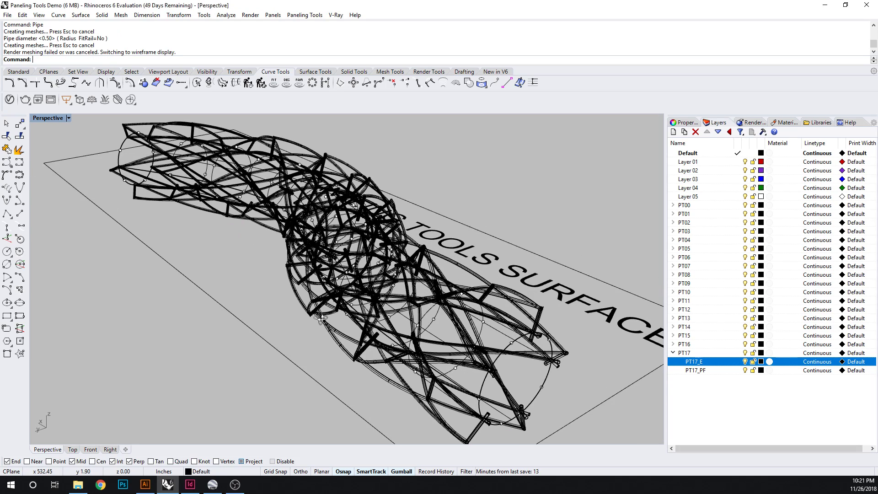